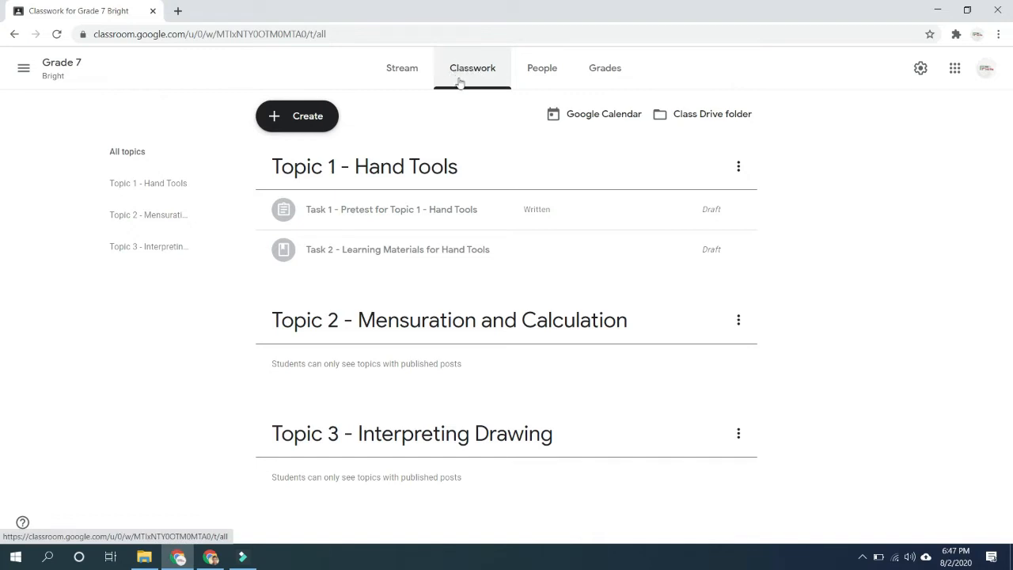
- Create a new assignment titled "Task 3 - What You Have Learned"
click(296, 116)
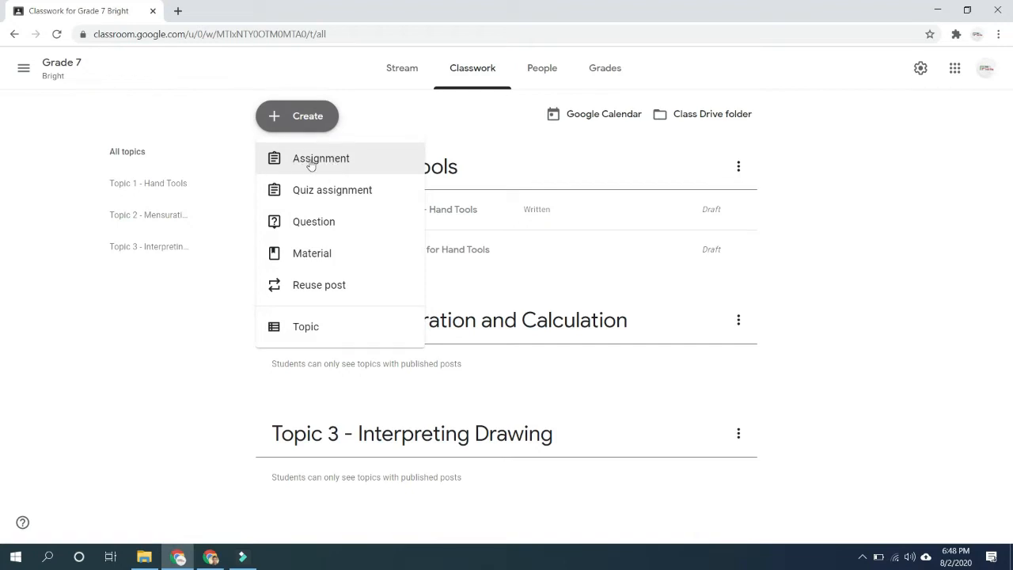
click(310, 162)
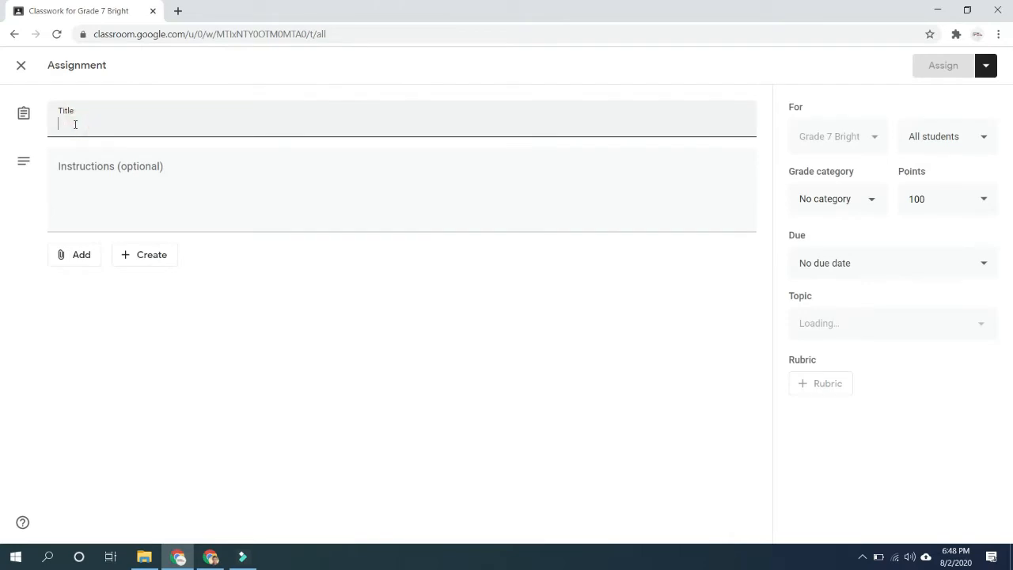
text(Task 3 -)
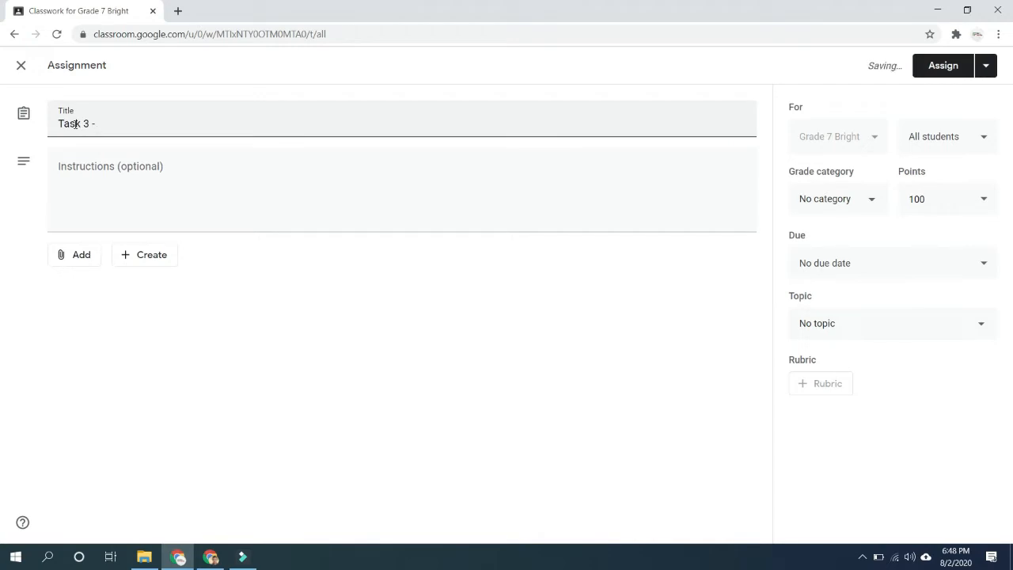
text(Wha)
key(BackSpace)
text(You Have Learned)
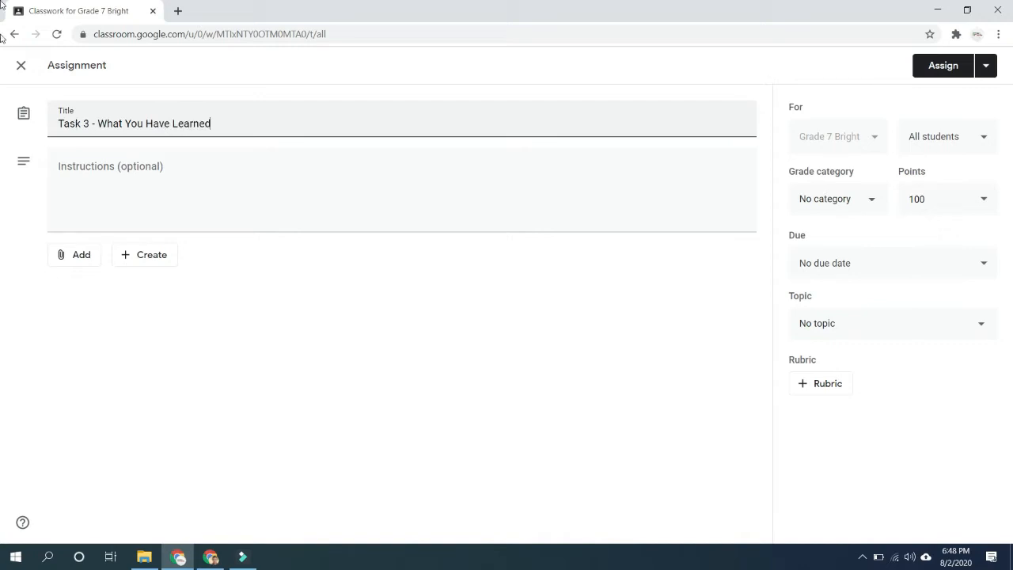
- Enter the assignment instructions "Open the given Google Docs below and provide answer to the given question."
click(87, 174)
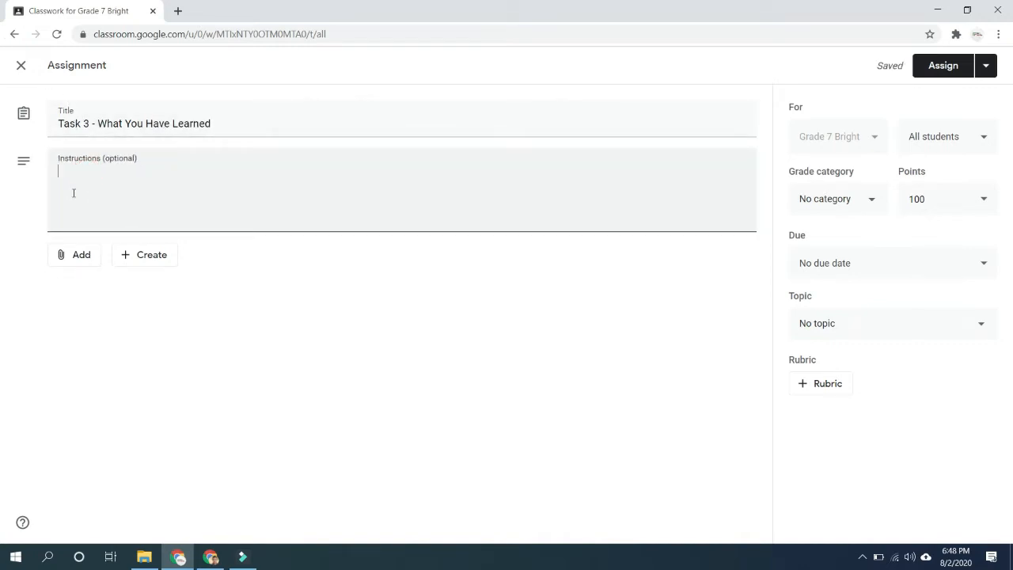
text(Open the given G)
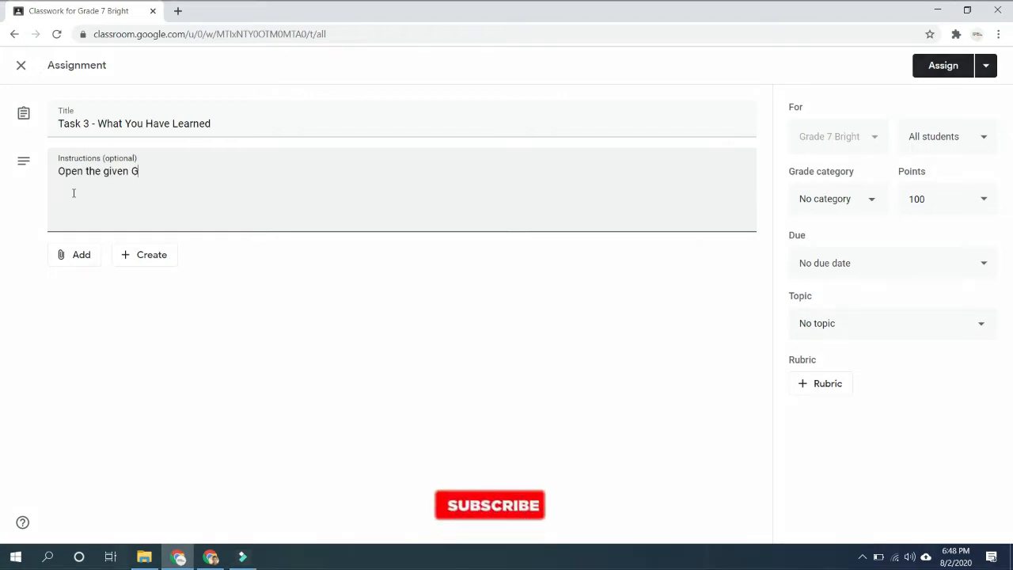
text(oogle Docs )
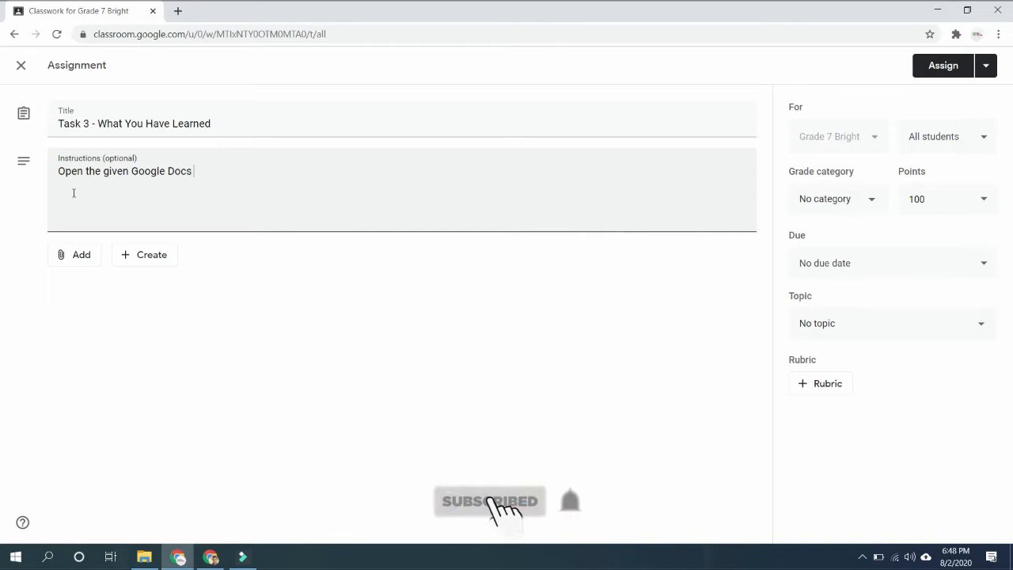
text(below and)
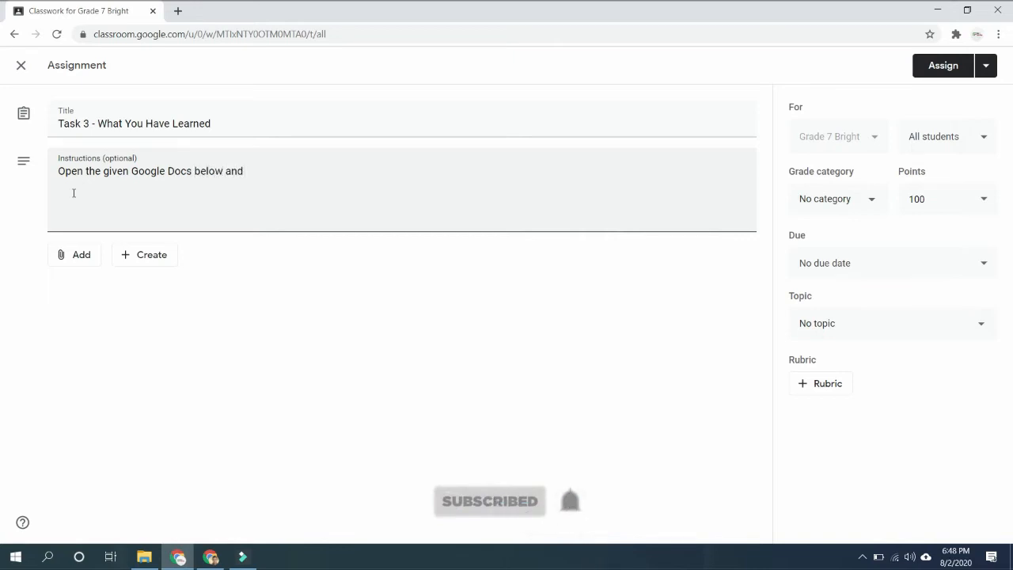
text( provide answe)
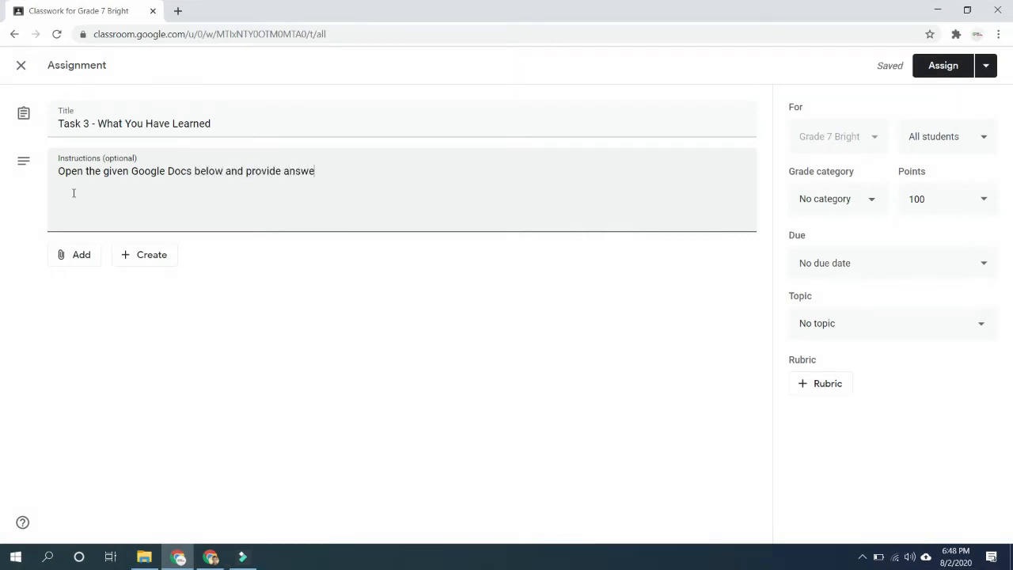
text(r to the given )
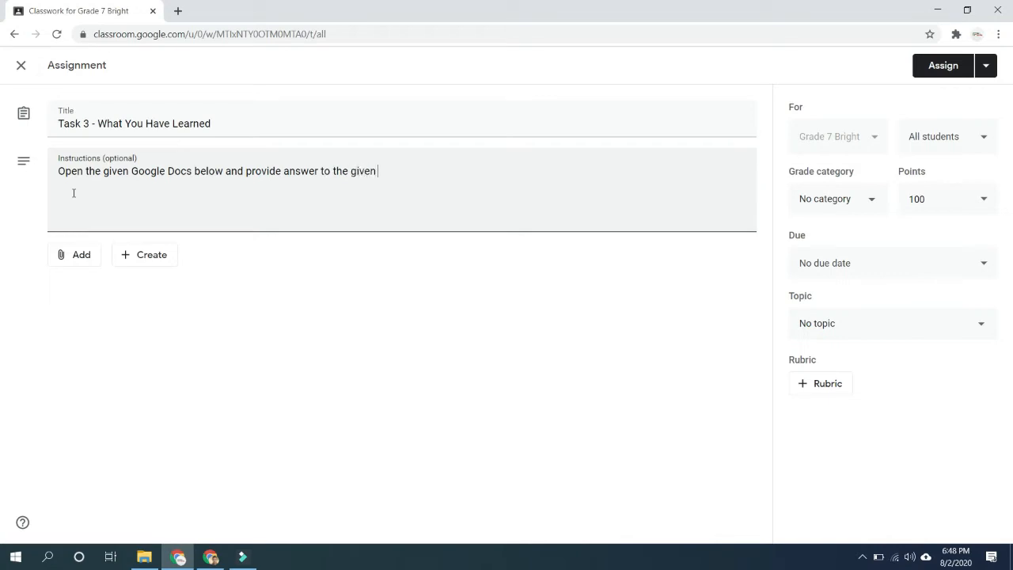
text(question.)
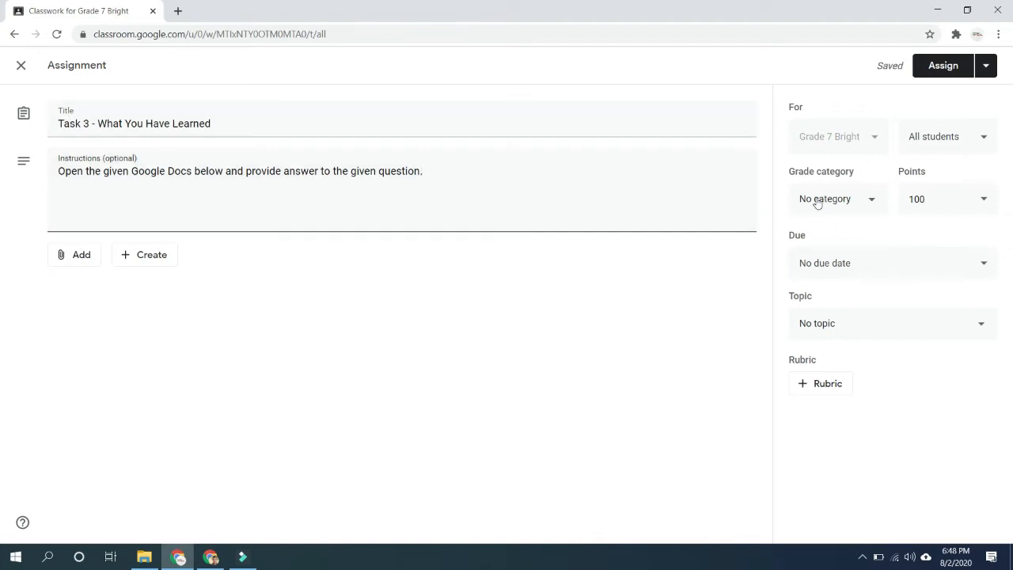
- Configure the assignment with the grade category Performance, 20 points and the topic "Topic 1 - Hand Tools"
click(875, 197)
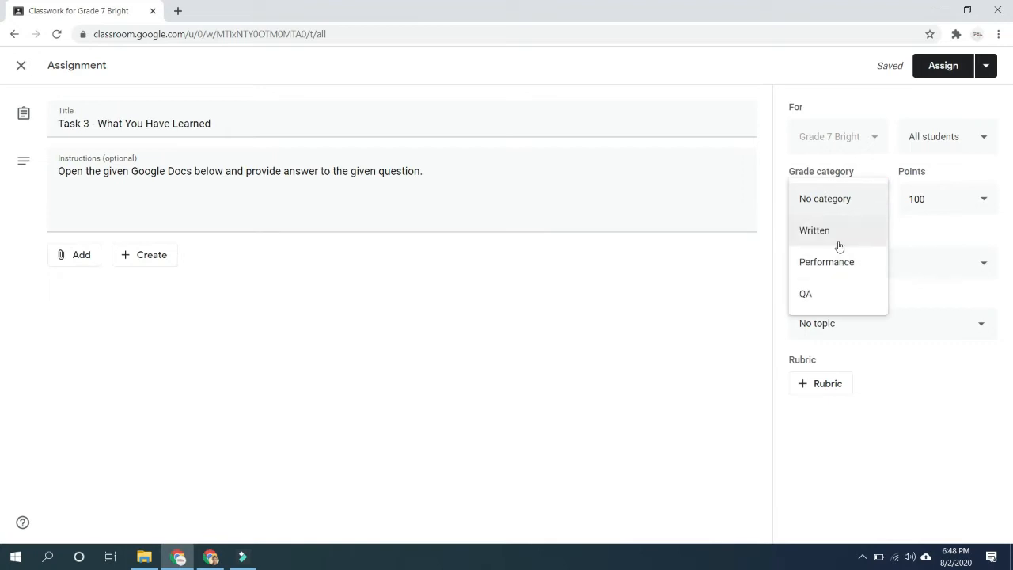
click(830, 267)
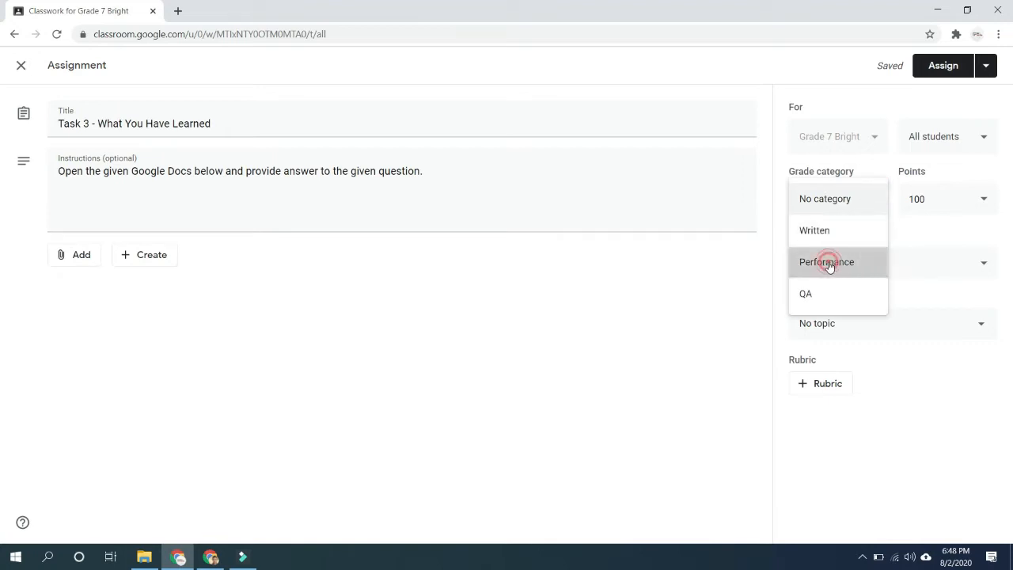
click(938, 206)
double_click(944, 202)
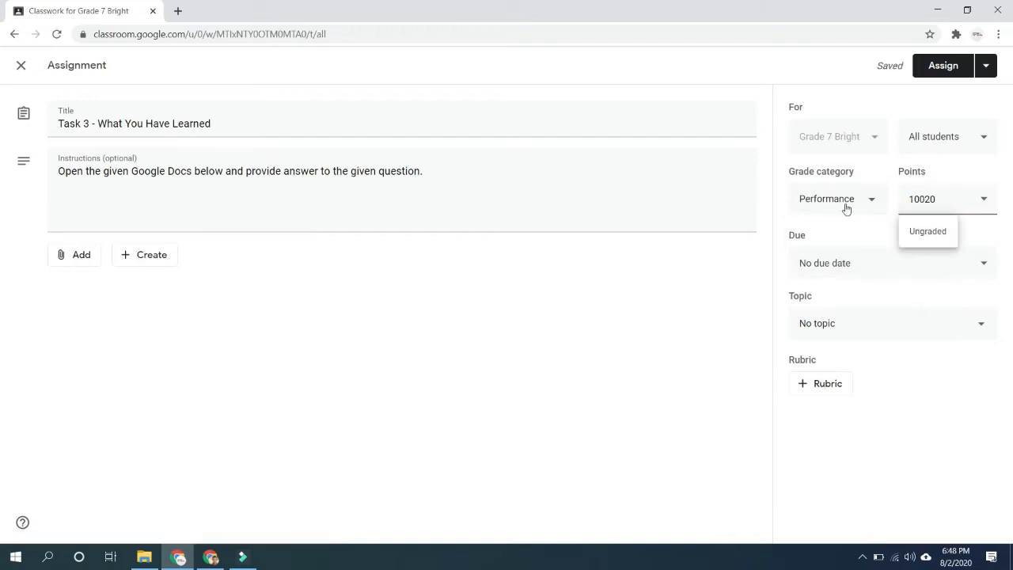
text(20)
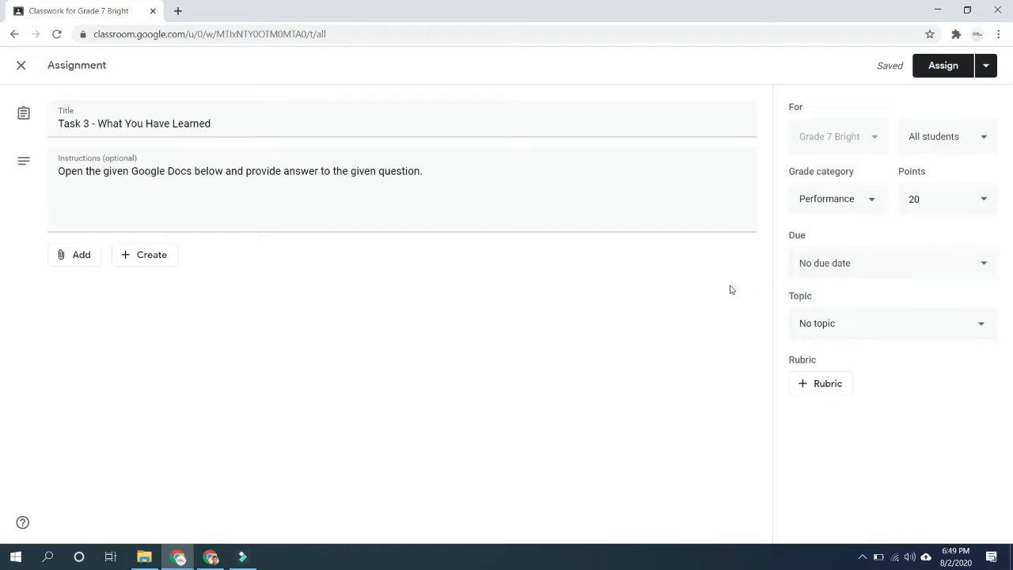
click(851, 326)
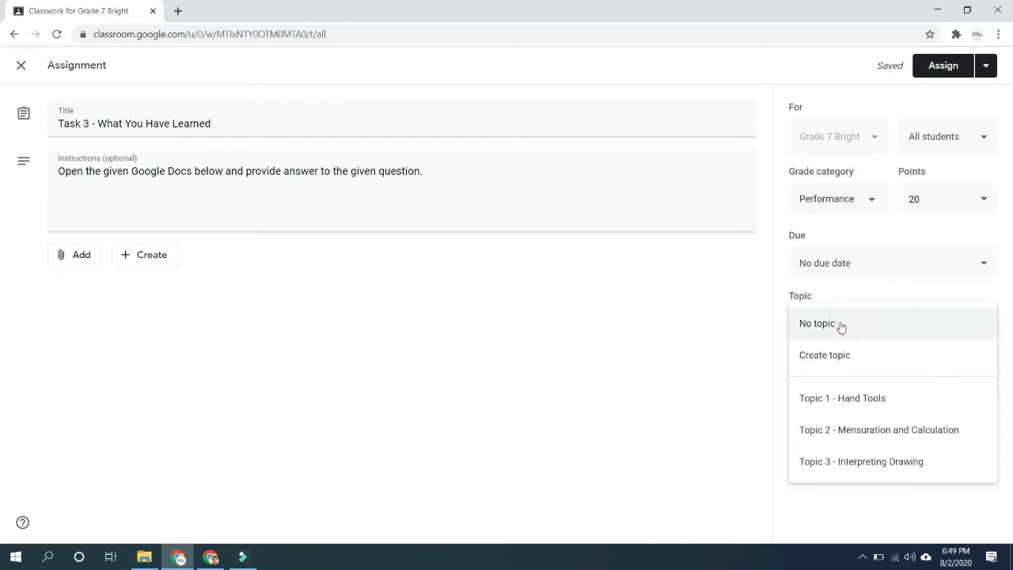
click(865, 404)
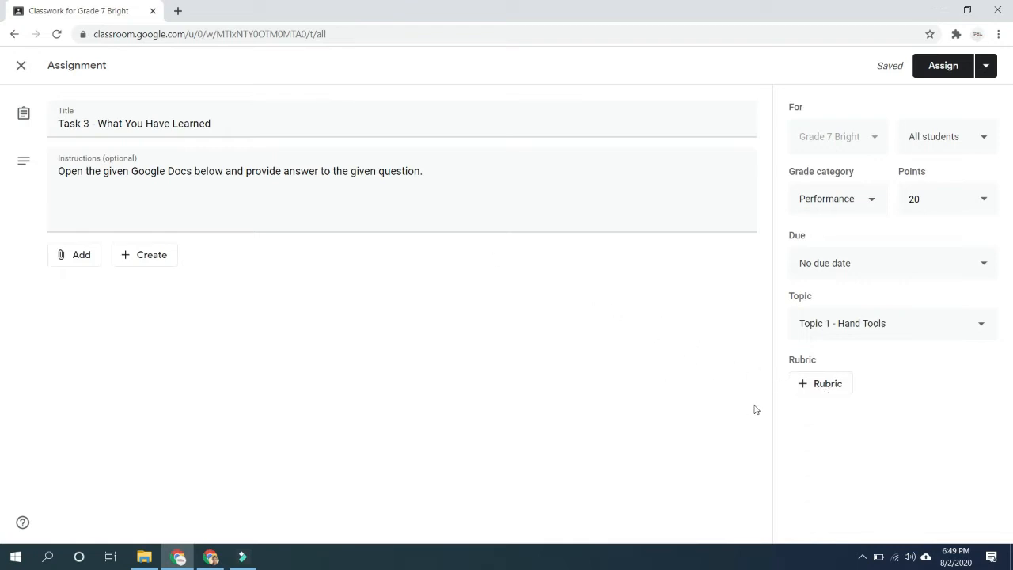
click(817, 390)
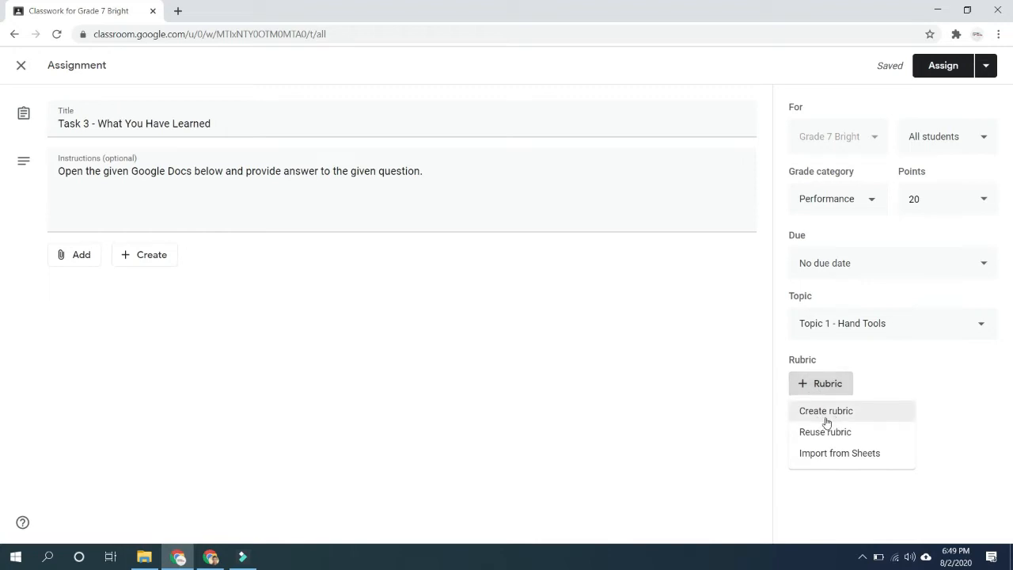
click(358, 420)
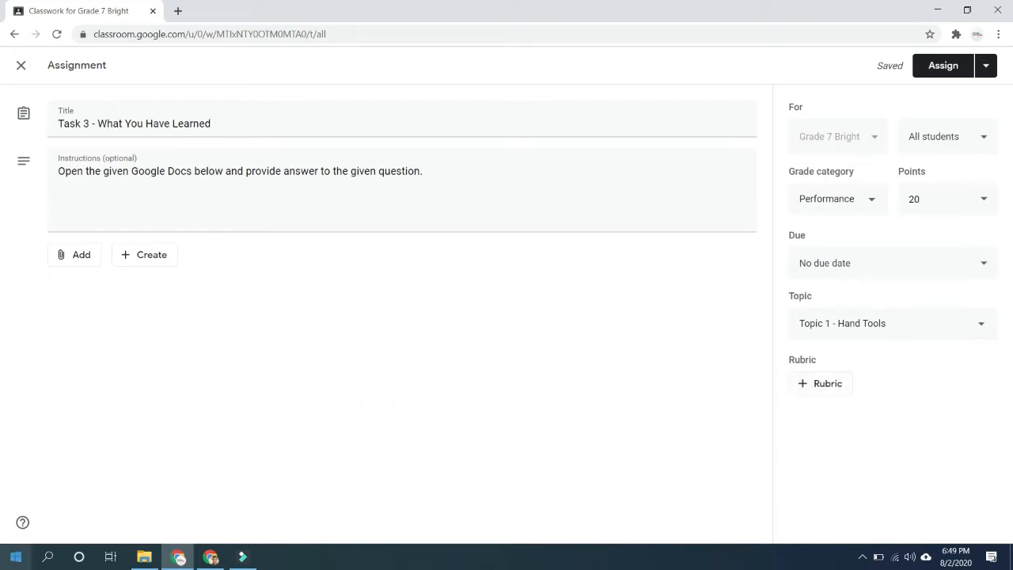
click(14, 564)
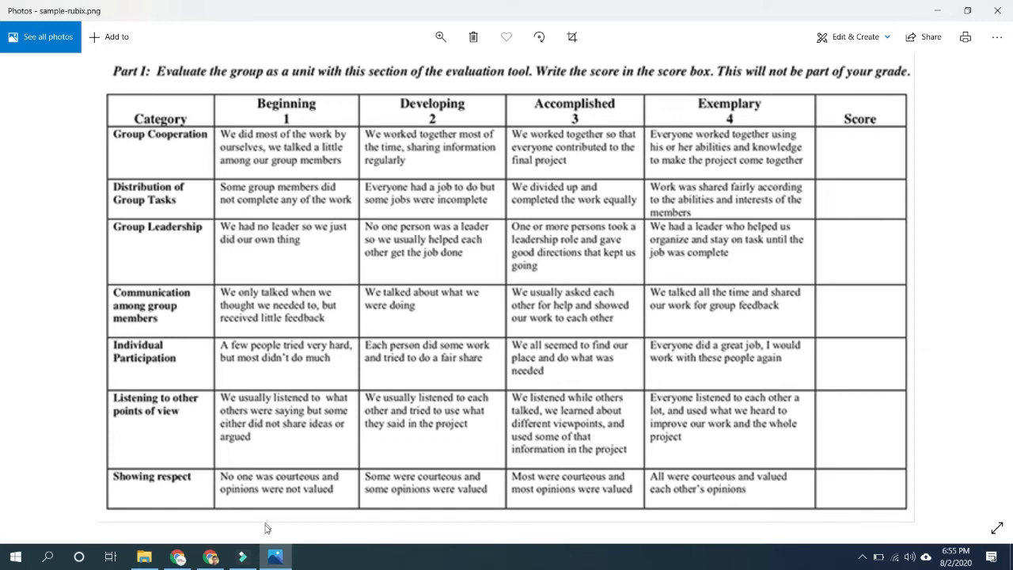
click(243, 556)
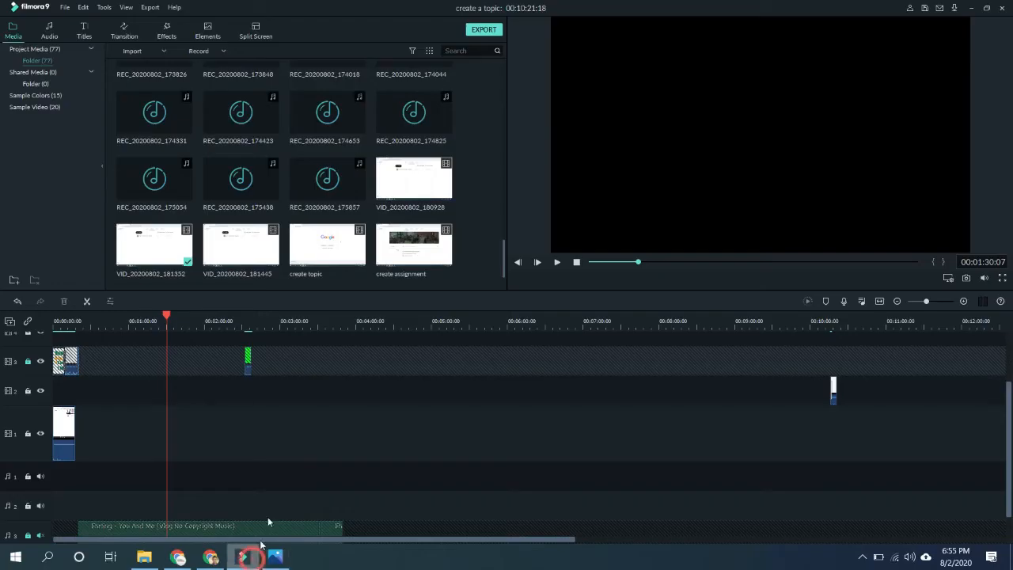
click(180, 557)
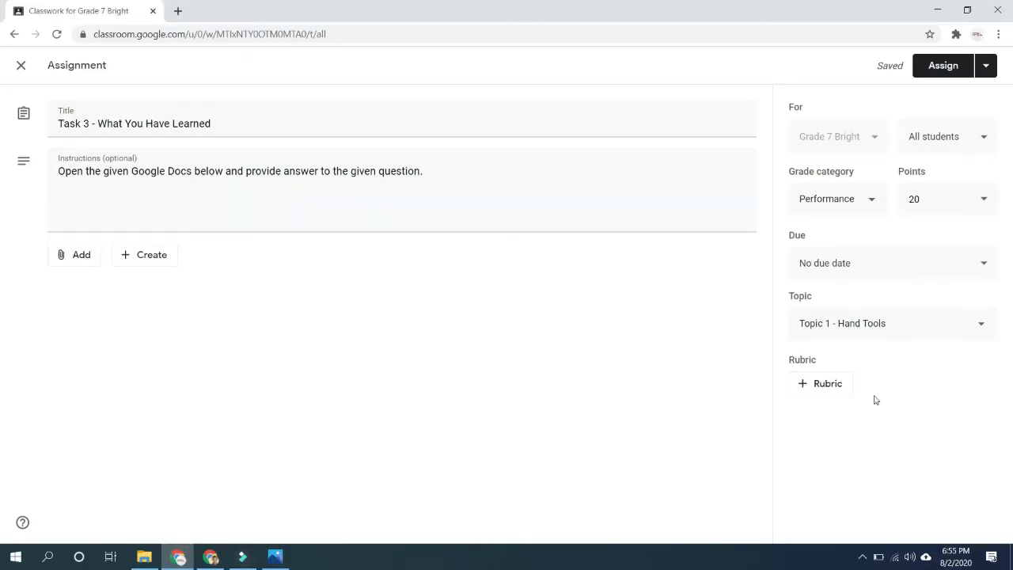
- Create a new rubric for the assignment and title its first criterion "Group Cooperation", following the sample-rubix.png image in Photos
click(827, 386)
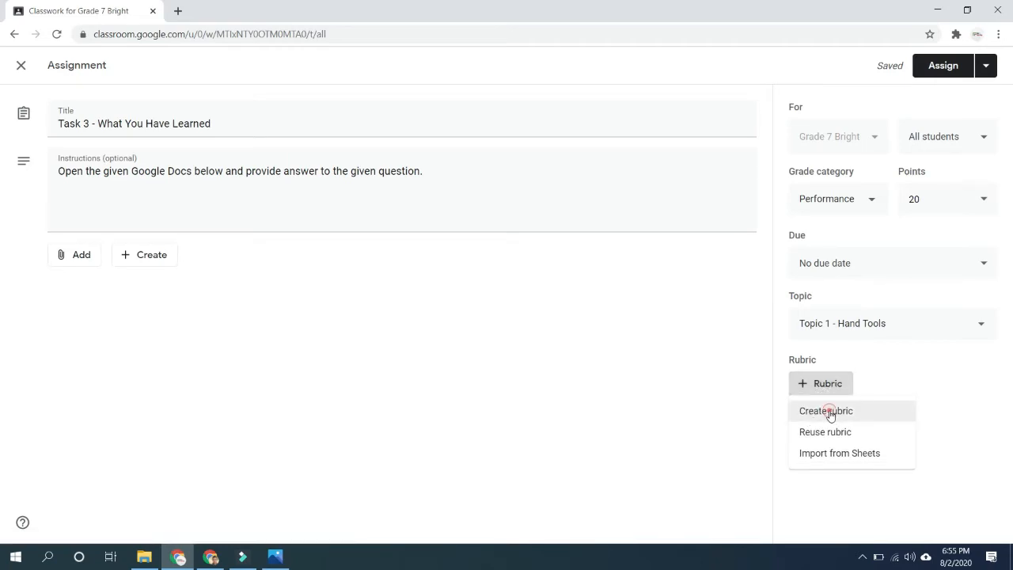
click(830, 413)
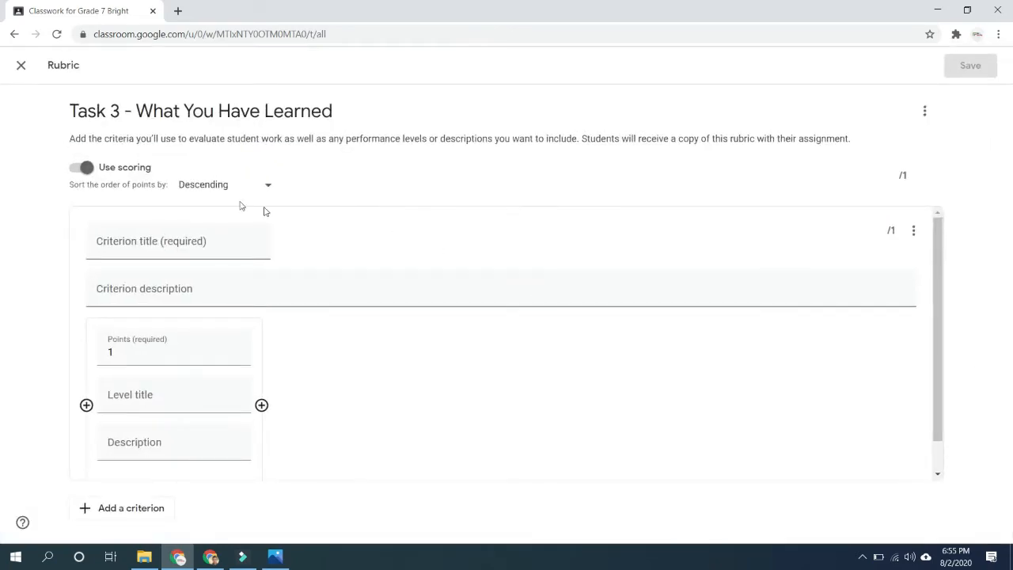
click(158, 242)
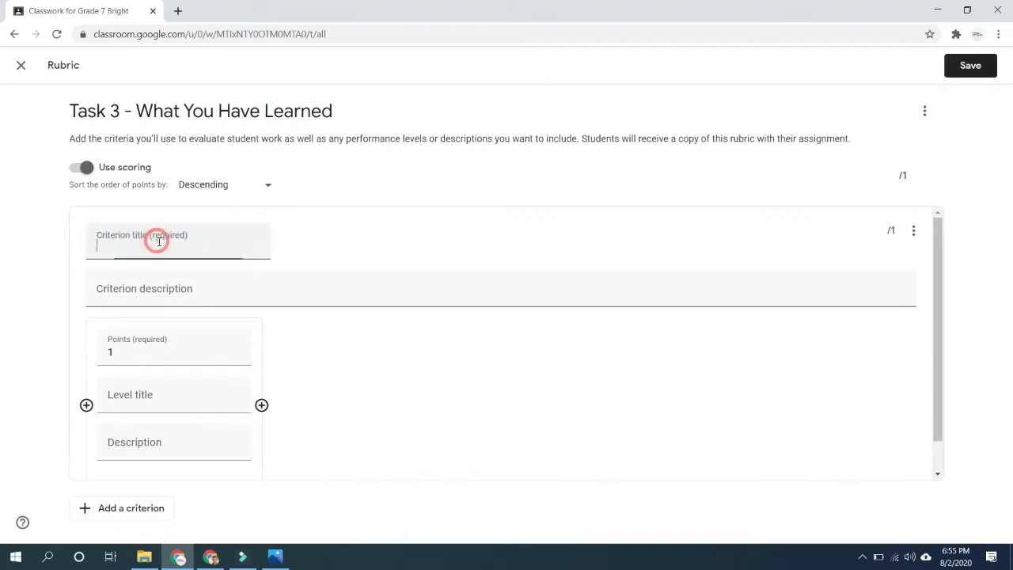
click(275, 557)
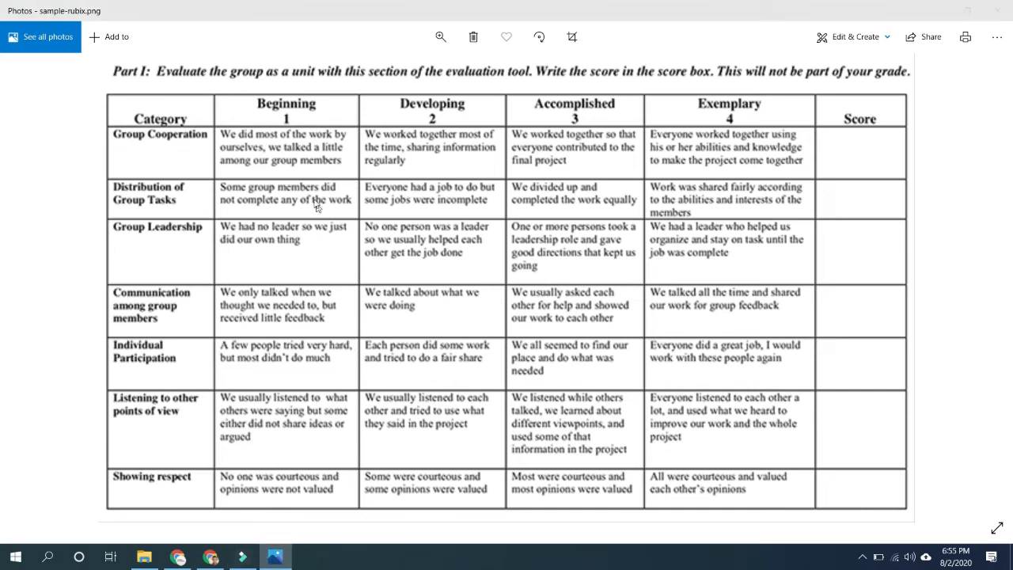
key(alt+Tab)
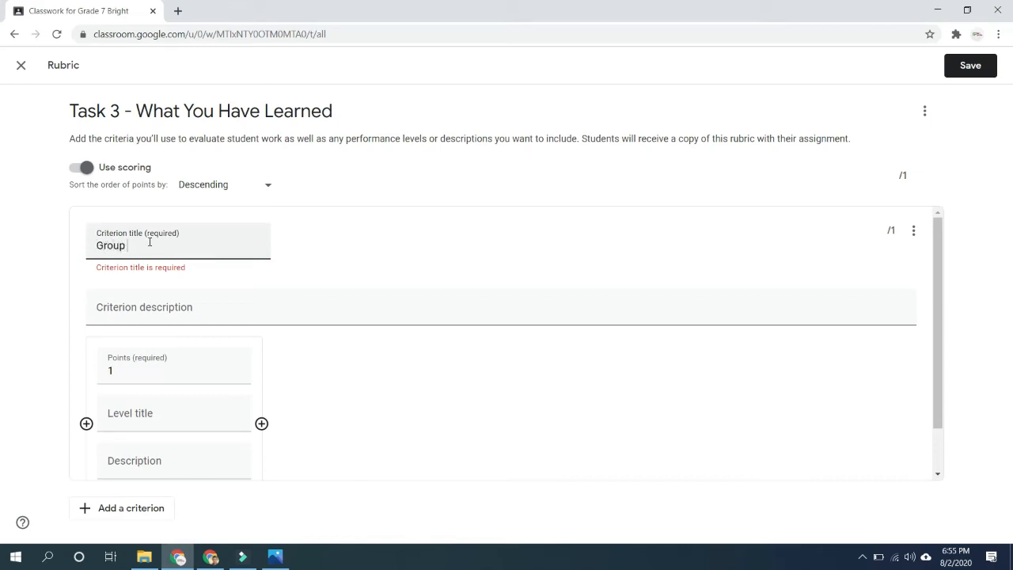
text(ooperation)
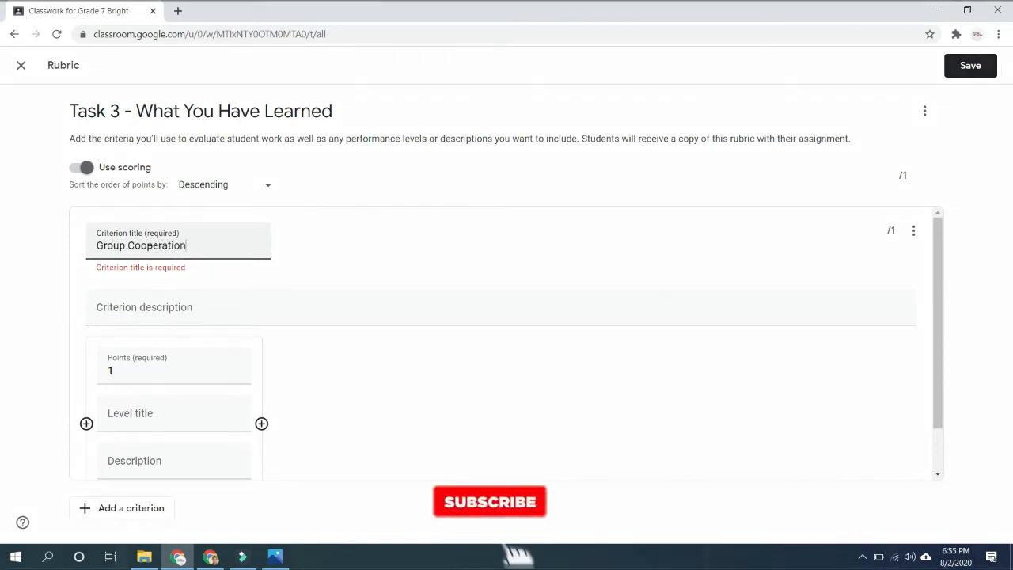
- Title the criterion's 1-point level "Beginning", following the sample rubric image
click(137, 298)
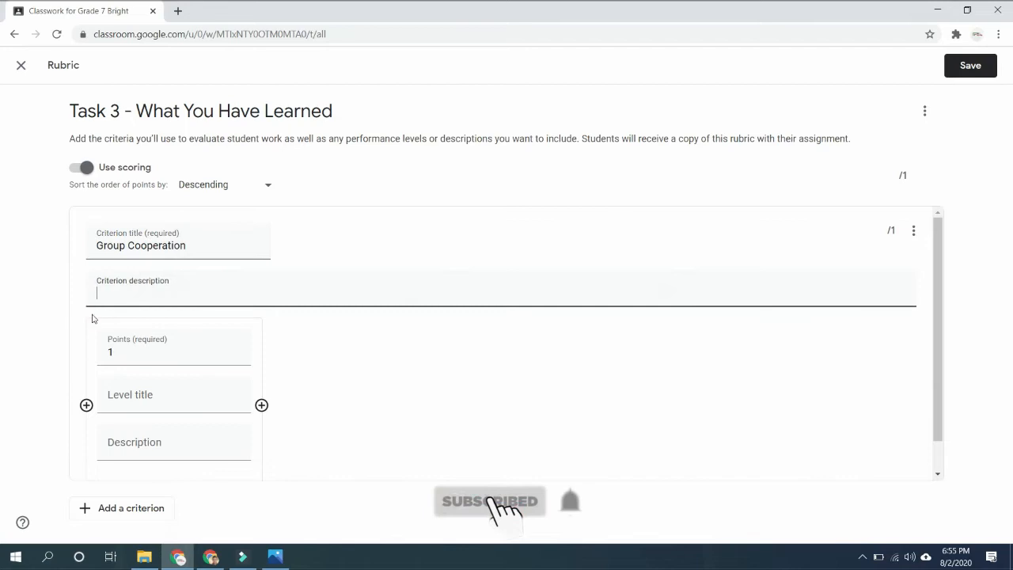
click(129, 353)
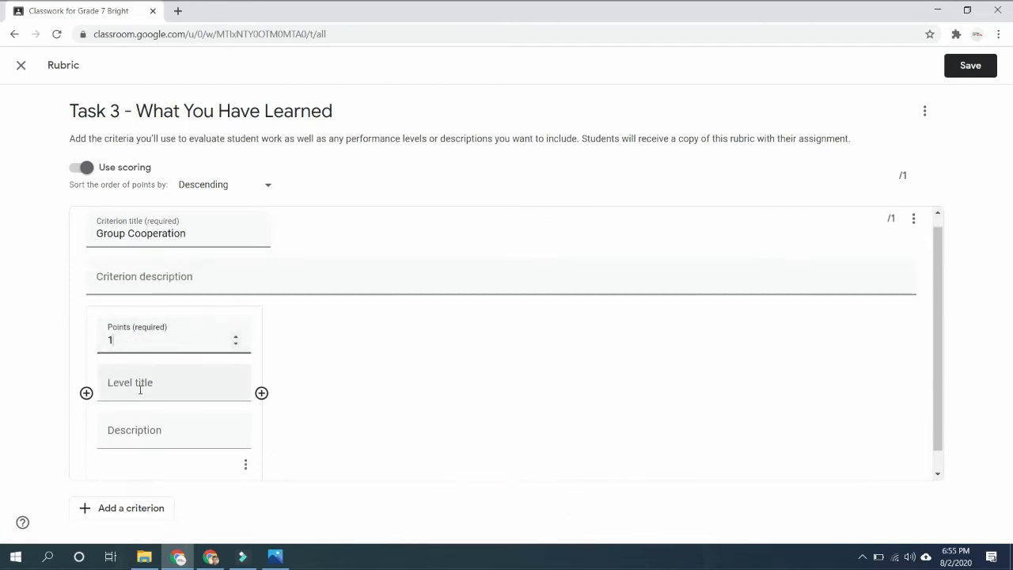
key(alt+Tab)
key(alt+Tab)
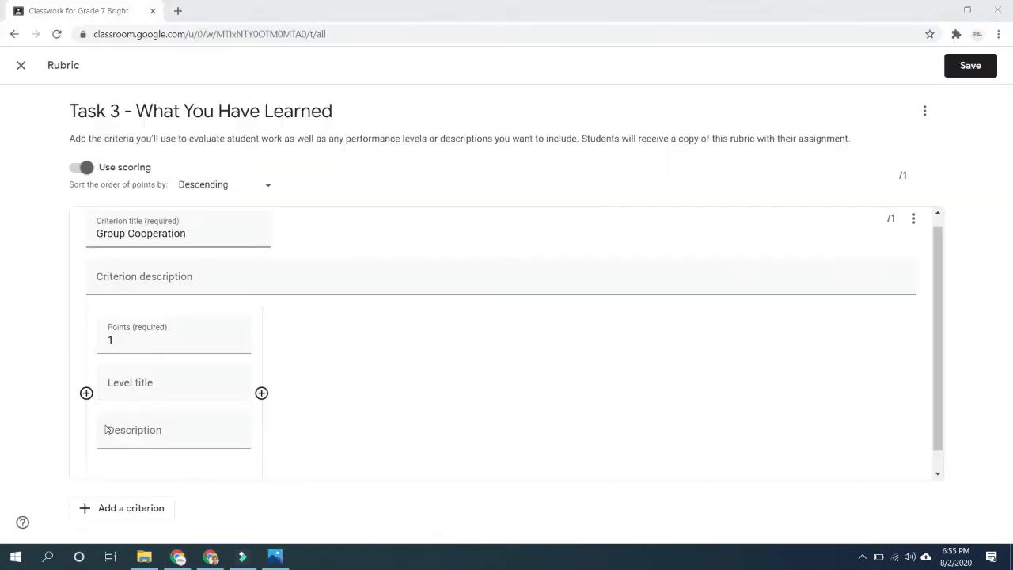
click(128, 388)
text(Begi)
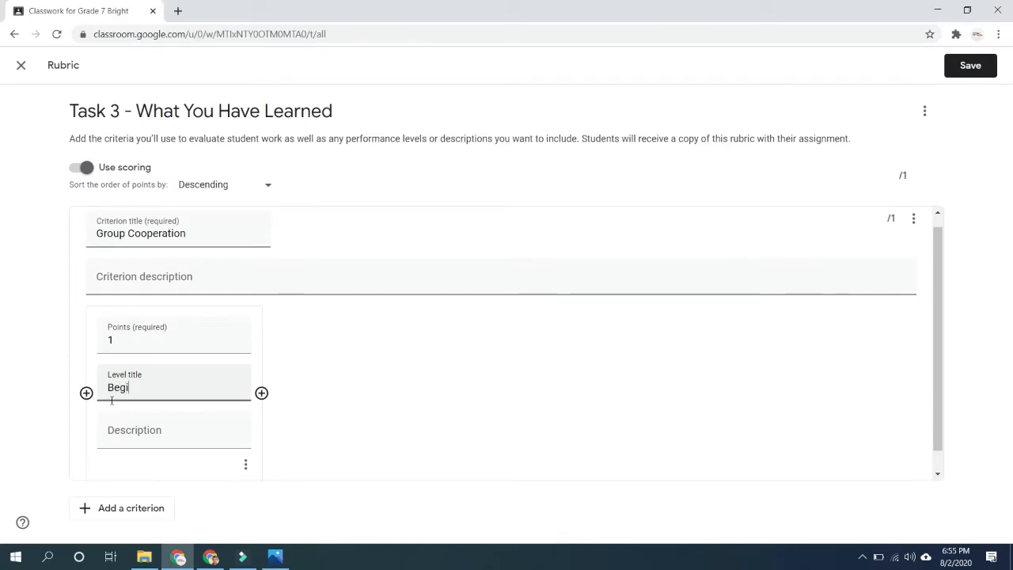
- Describe the Beginning level as "We did most...", checking the wording in the sample rubric image
key(alt+Tab)
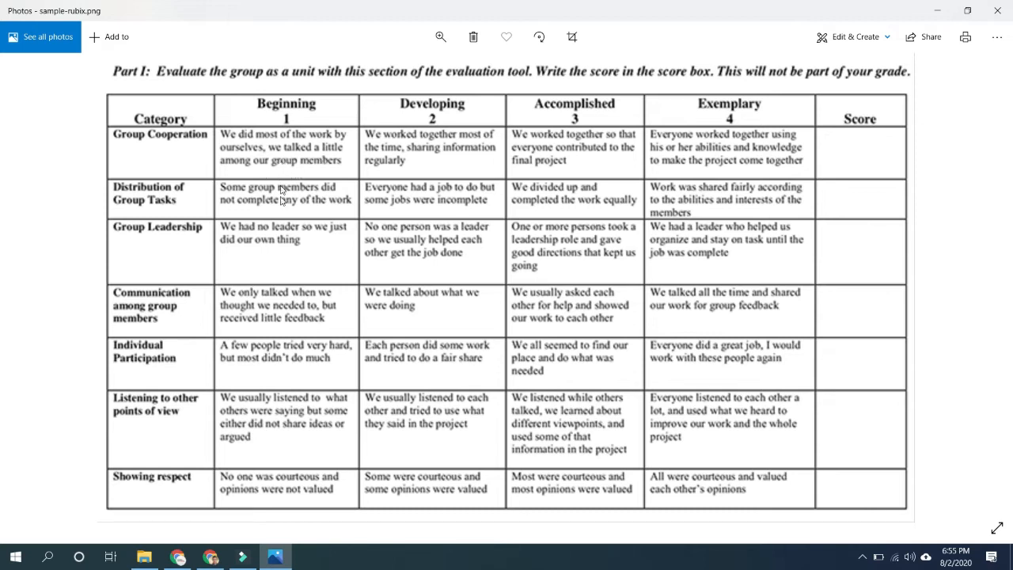
key(alt+Tab)
click(142, 437)
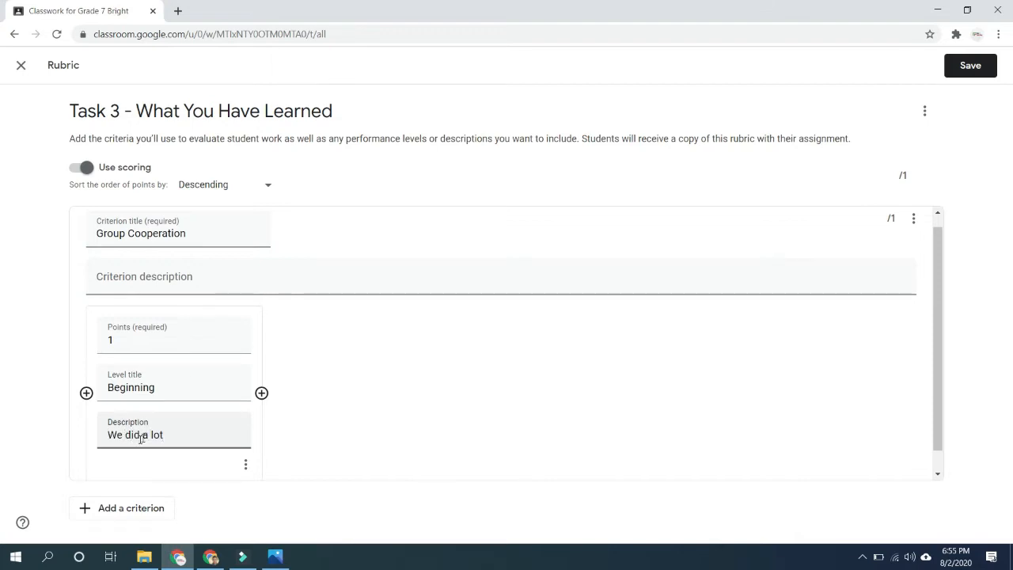
key(alt+Tab)
key(alt+Tab)
key(ctrl+shift+Left)
key(ctrl+shift+Left)
text(most...)
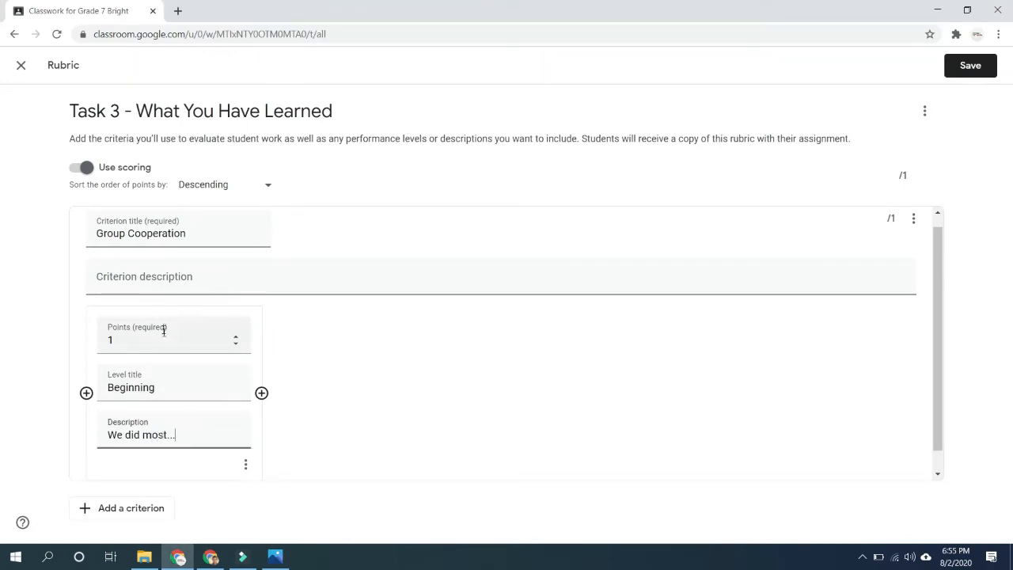
click(127, 346)
click(150, 390)
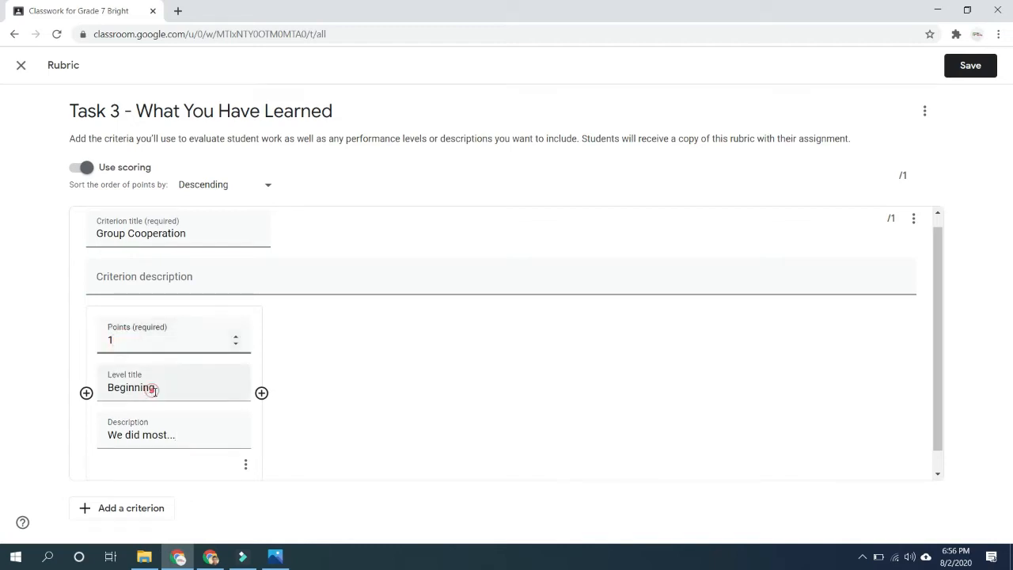
click(139, 431)
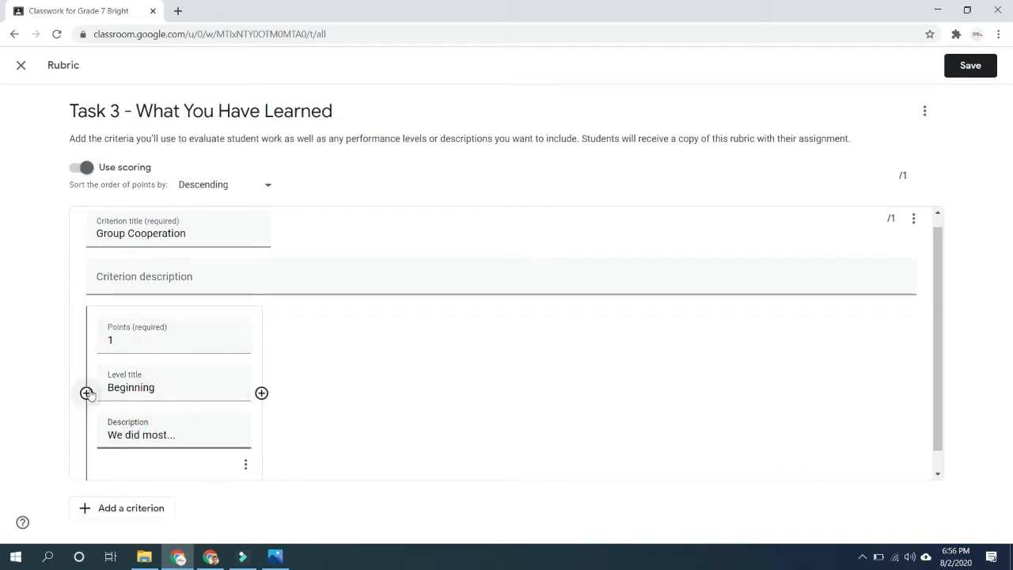
click(261, 394)
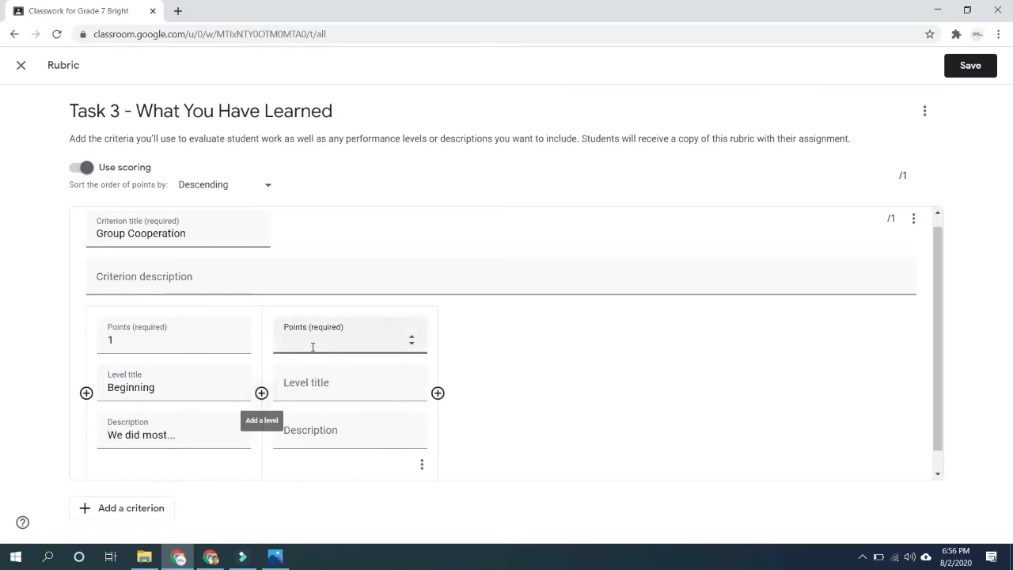
click(86, 392)
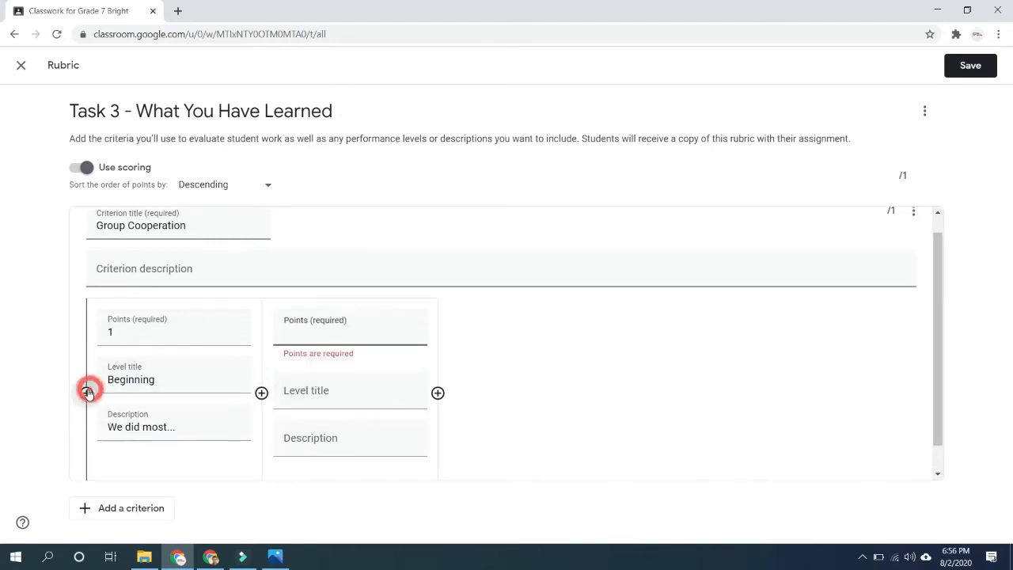
click(245, 448)
click(247, 448)
click(247, 448)
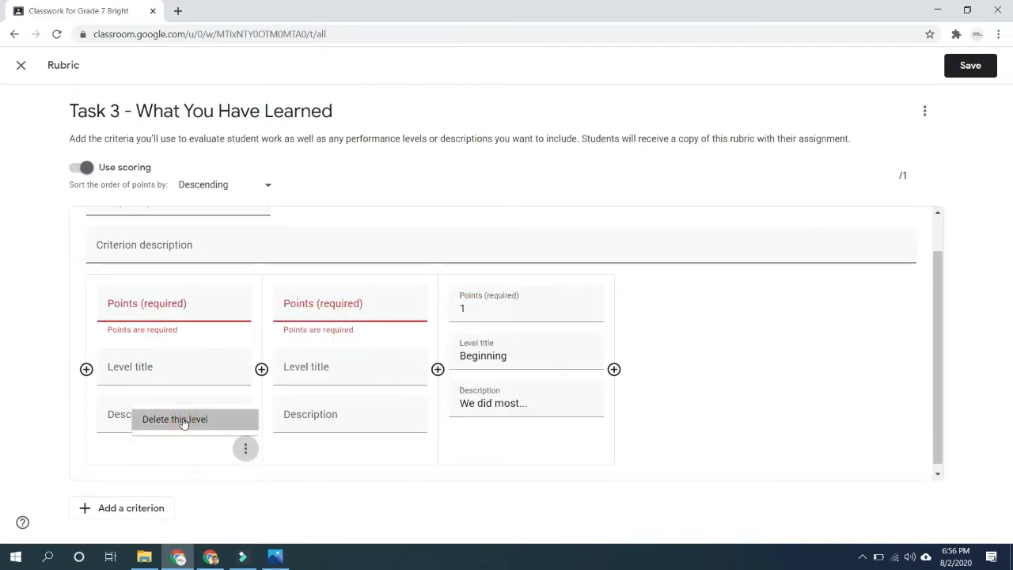
click(190, 417)
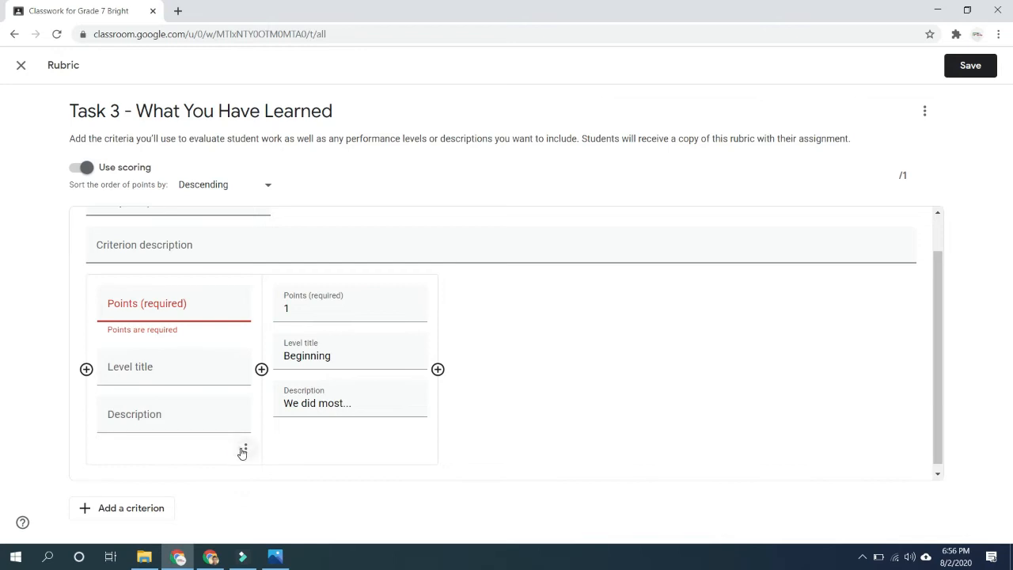
click(242, 450)
click(186, 420)
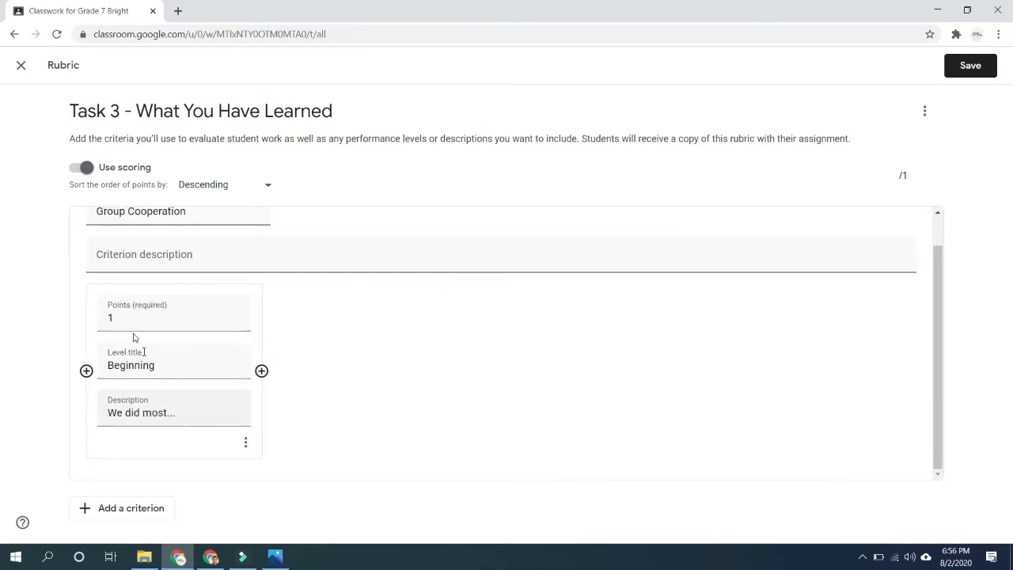
- Add a 2-point level titled "Developing" after the Beginning level of Group Cooperation, checking the title in the sample rubric image
click(261, 371)
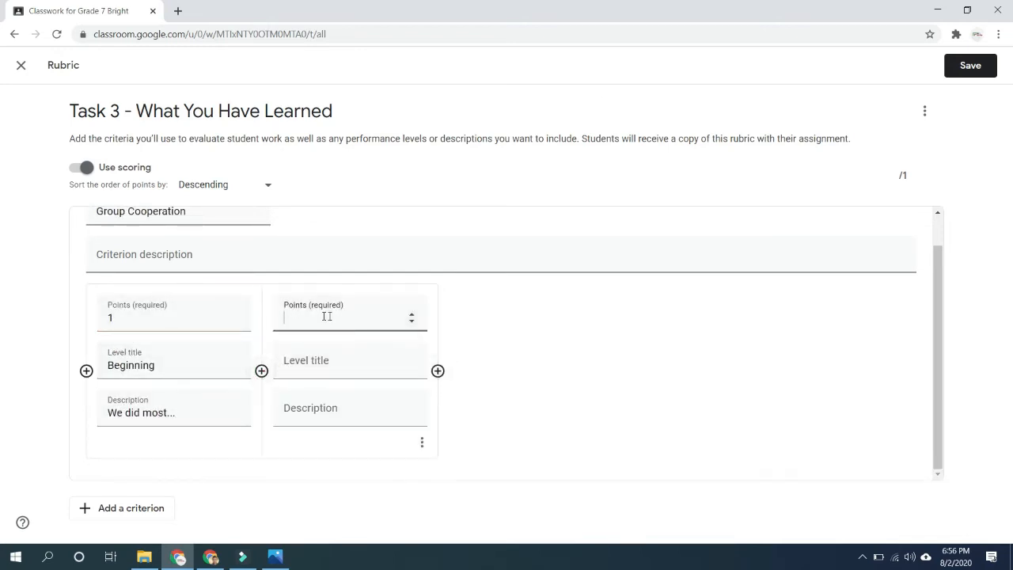
text(2)
click(316, 365)
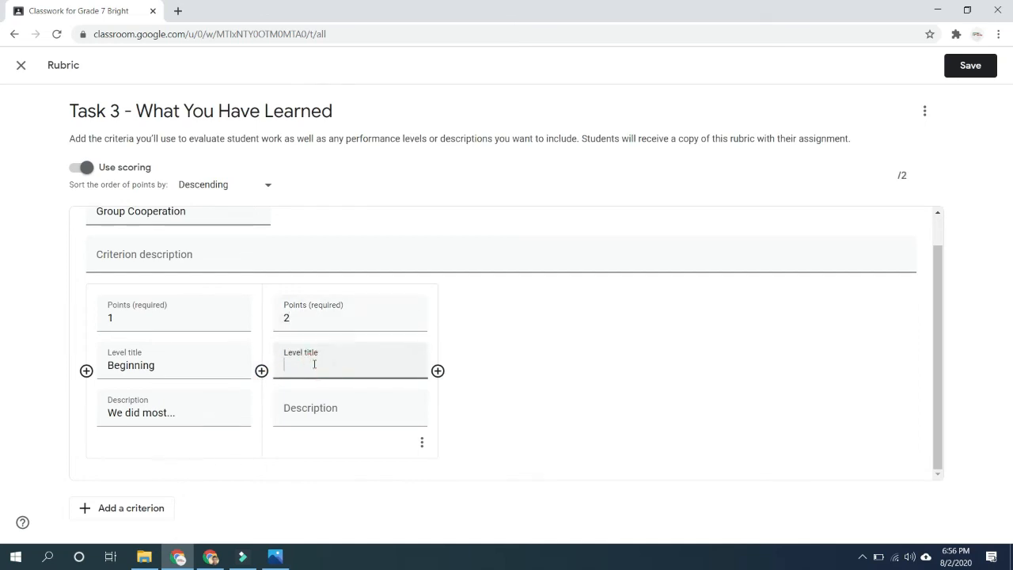
key(alt+Tab)
key(alt+Tab)
text(Devel)
text(dpi)
- Describe the Group Cooperation criterion's Developing level as "We worked together...", following the sample rubric image
click(318, 414)
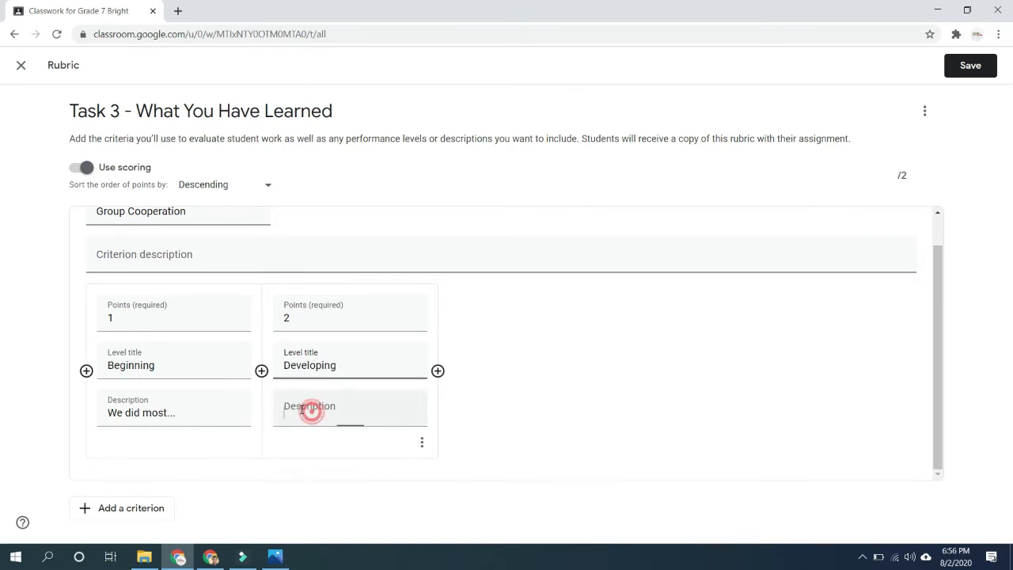
key(alt+Tab)
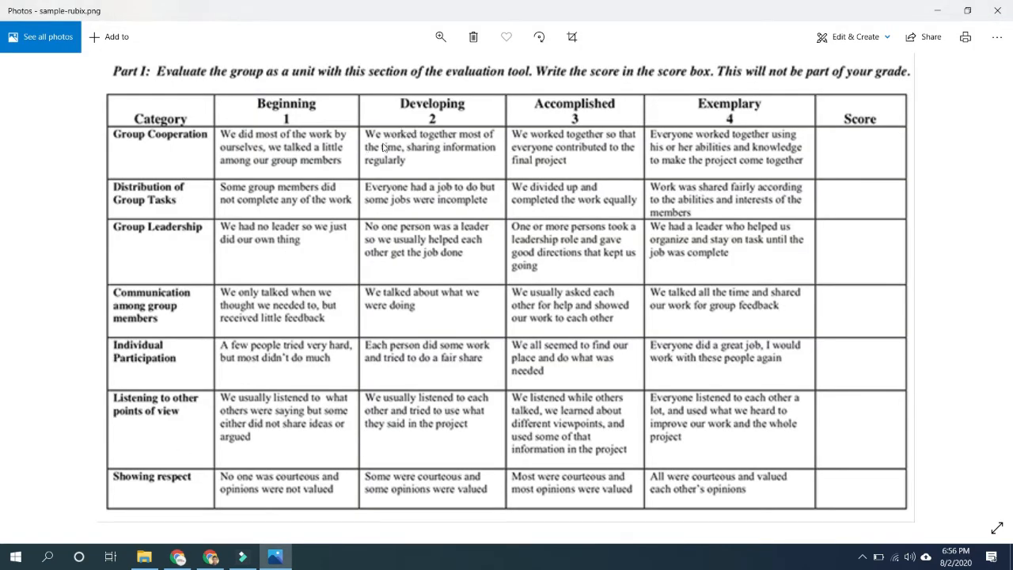
key(alt+Tab)
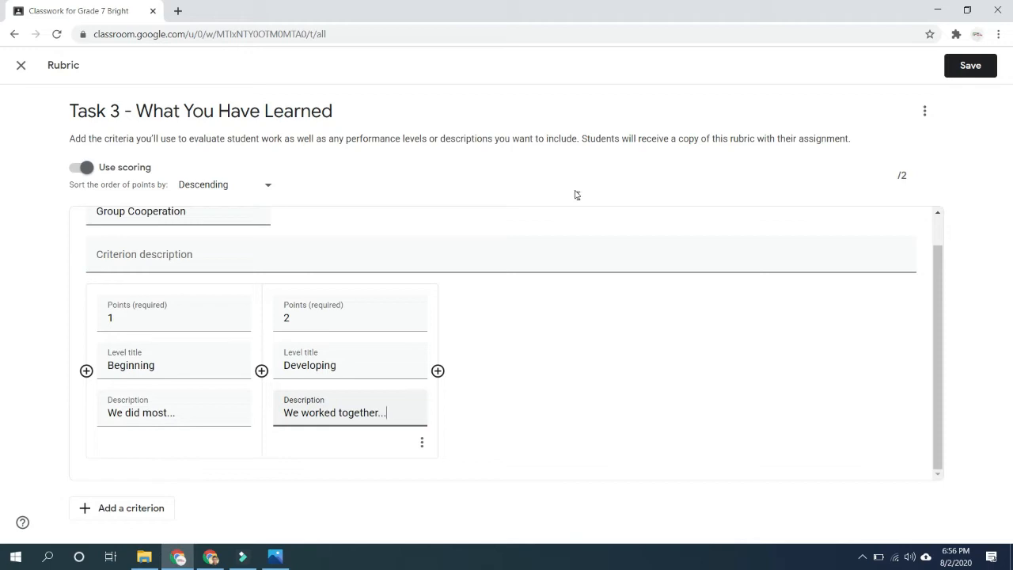
- Add a 3-point level titled "Accomplished" after the Developing level, checking the title in the sample rubric image
click(438, 370)
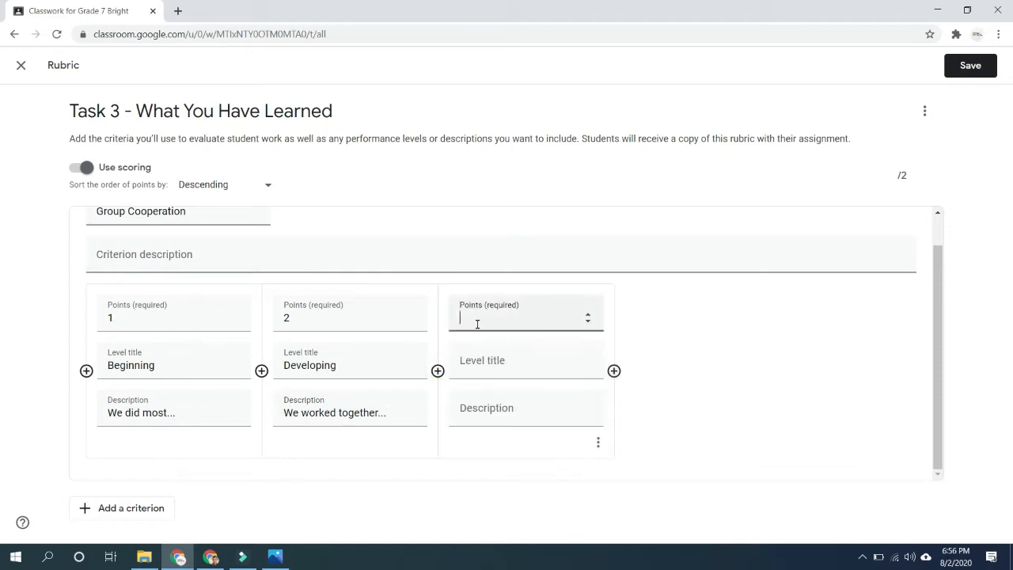
text(3)
click(481, 364)
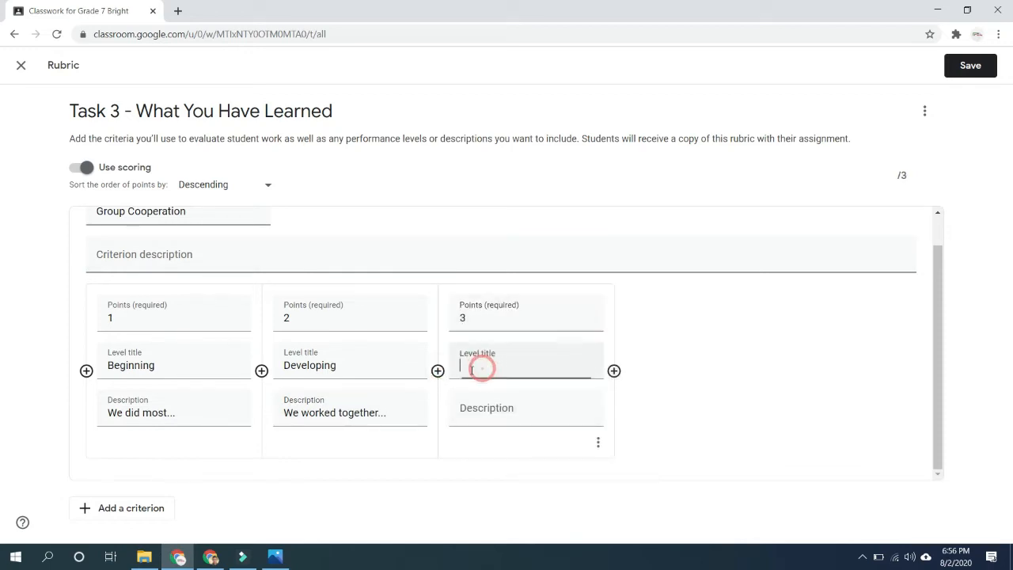
key(alt+Tab)
key(alt+Tab)
text(Accomplished)
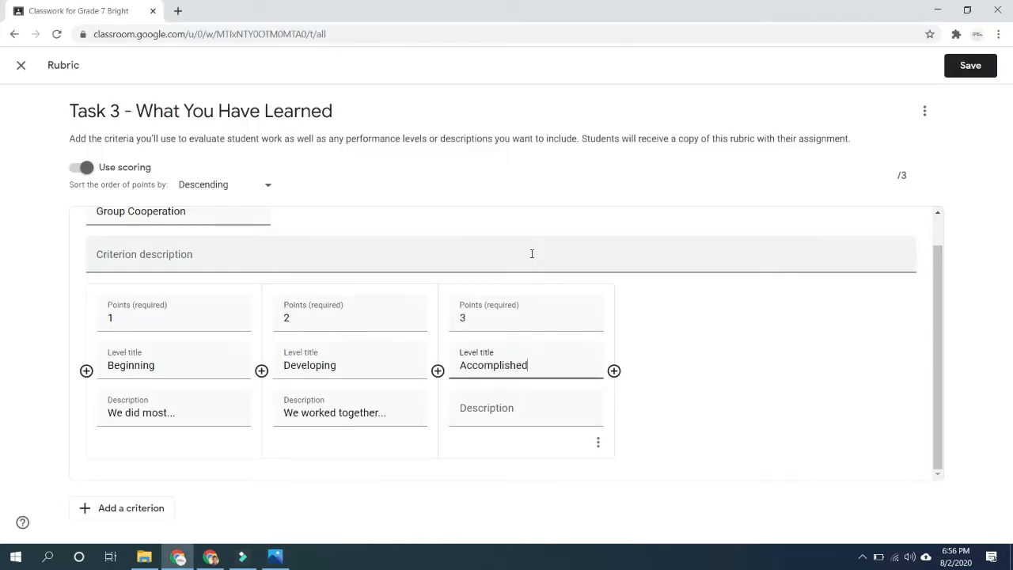
- Describe the Accomplished level as "We worked together so that...", following the wording in the sample rubric image
key(alt+Tab)
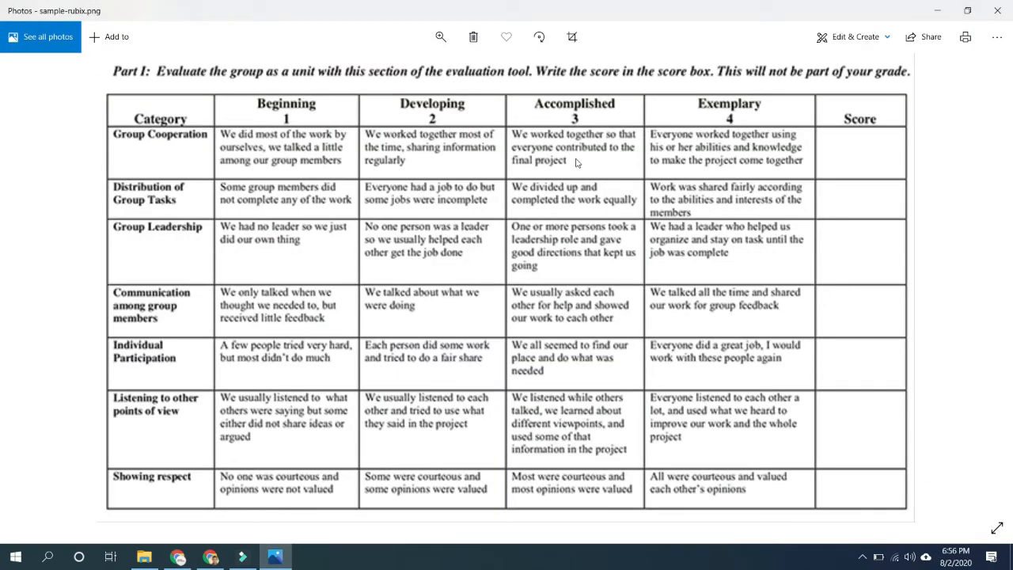
key(alt+Tab)
click(498, 411)
text(We worked )
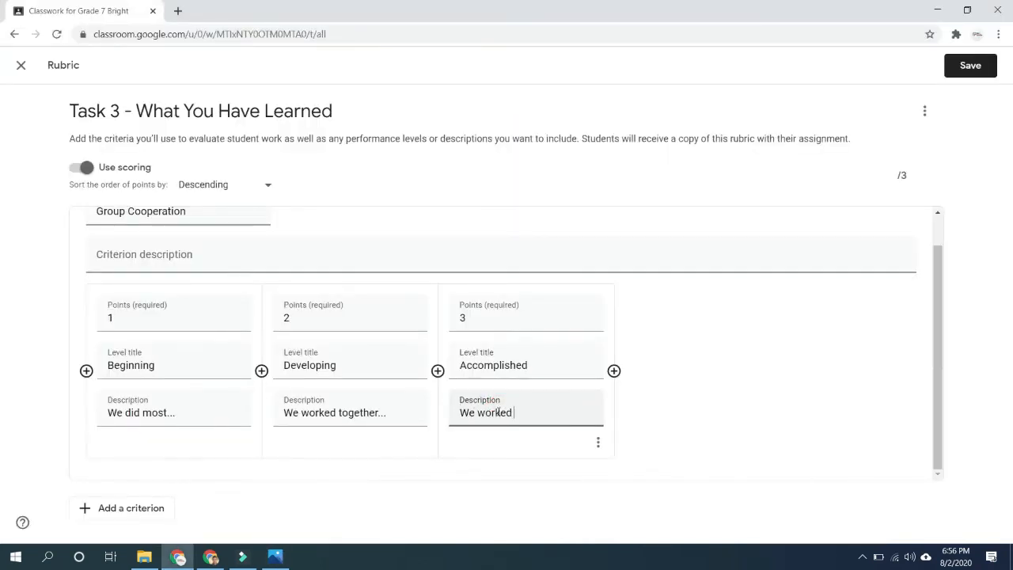
text(together so that...)
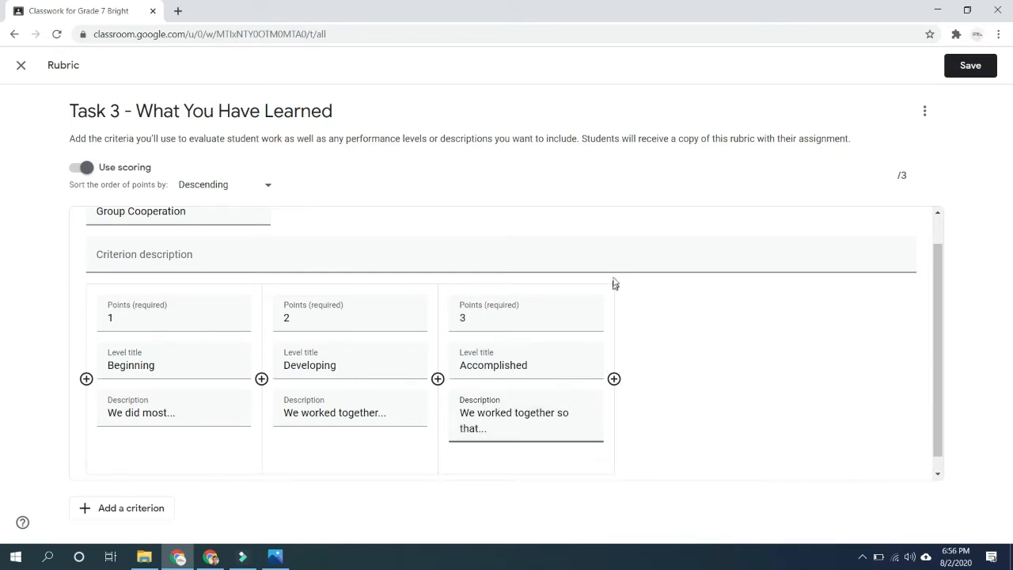
- Add a 4-point level titled "Exemplary" after the Accomplished level, following the sample rubric image
key(alt+Tab)
key(alt+Tab)
click(615, 378)
click(651, 317)
text(4)
click(657, 363)
text(Exemplary)
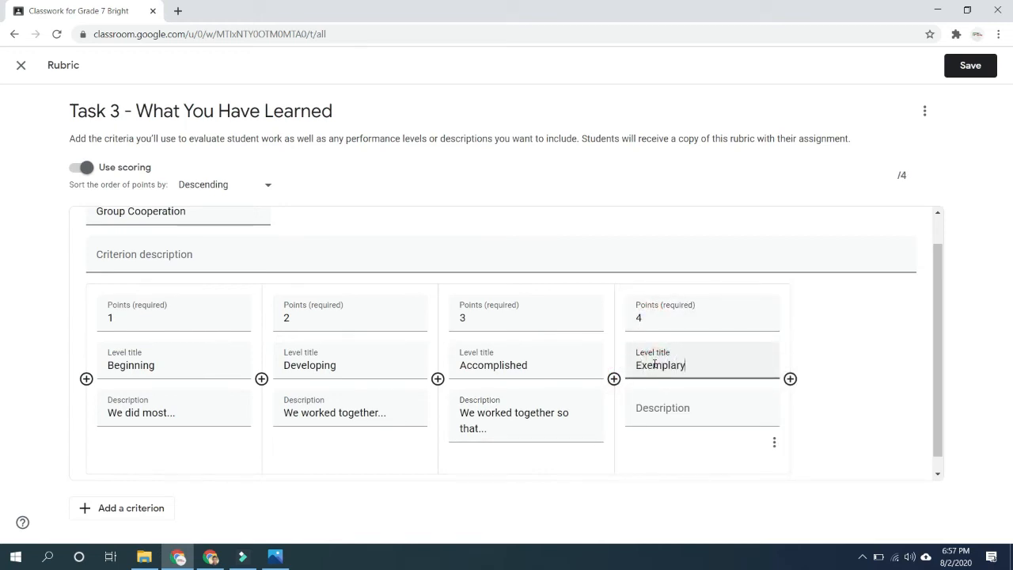
- Describe the Exemplary level as "We worked together using...", consulting the sample rubric image
key(alt+Tab)
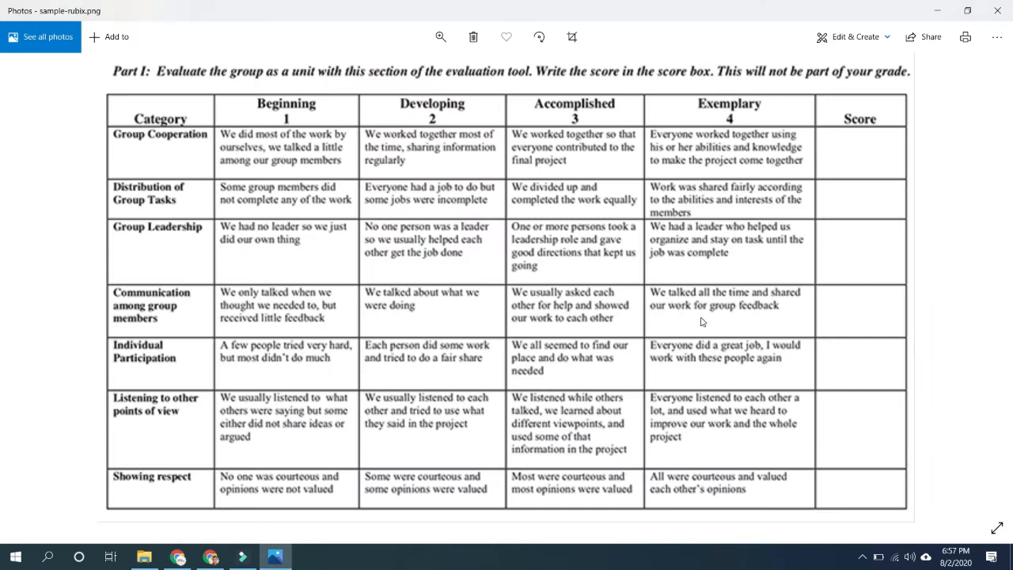
key(alt+Tab)
click(645, 411)
text(We worked together using...)
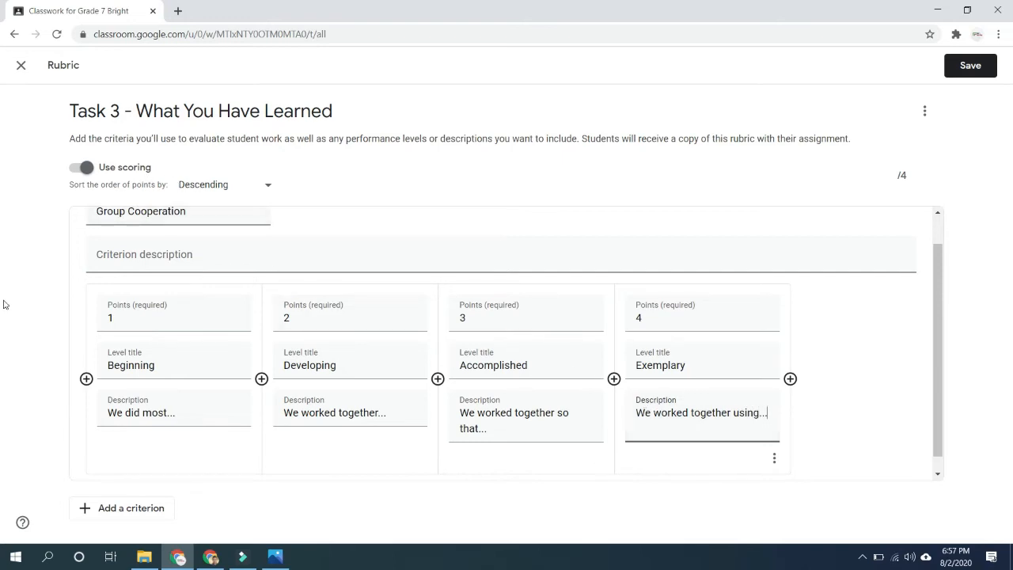
- Add a second criterion titled "Distribution of Group Task" to the rubric, based on the sample rubric image
scroll(342, 217, up, 1)
scroll(554, 372, down, 2)
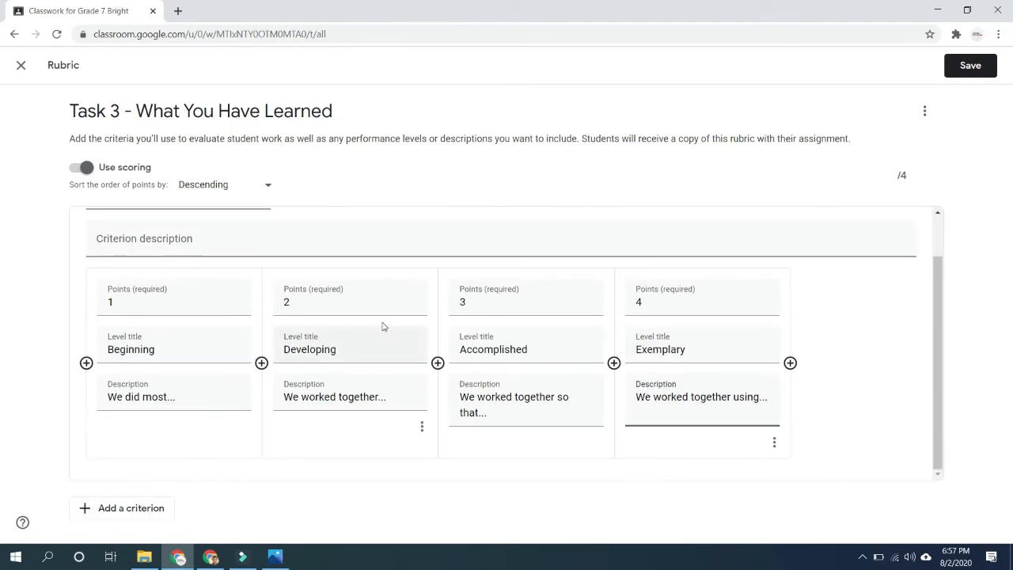
click(111, 513)
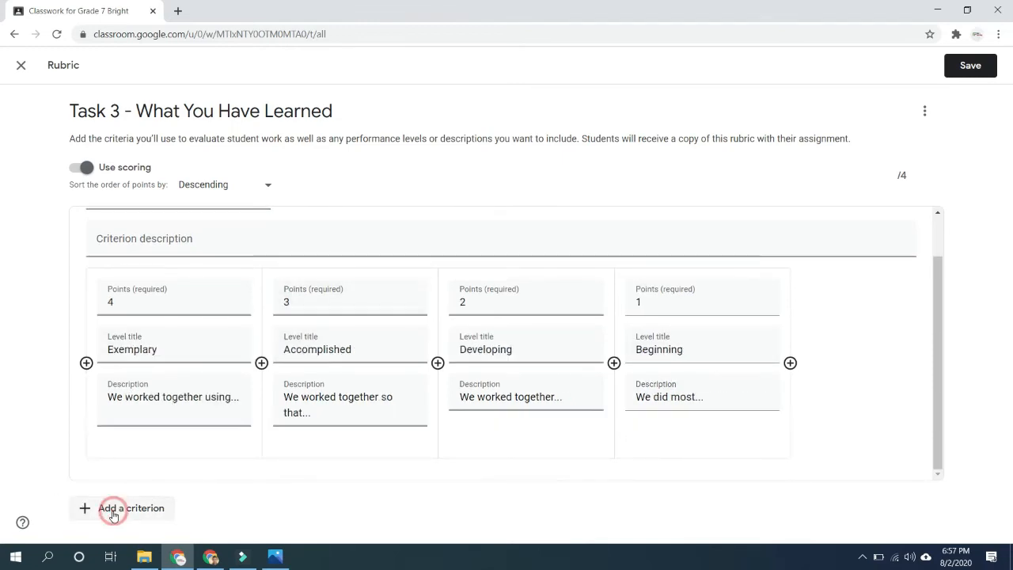
key(alt+Tab)
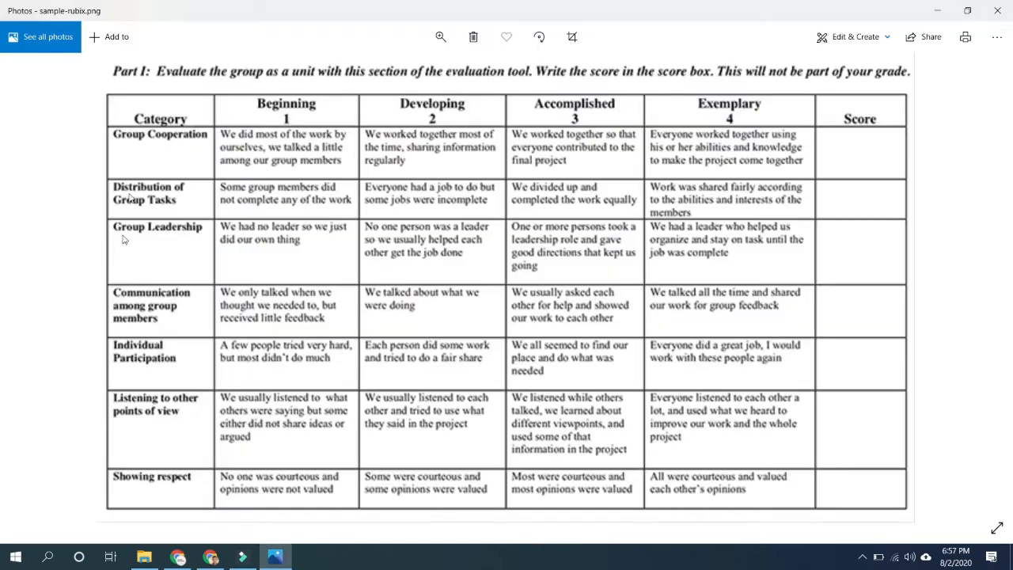
key(alt+Tab)
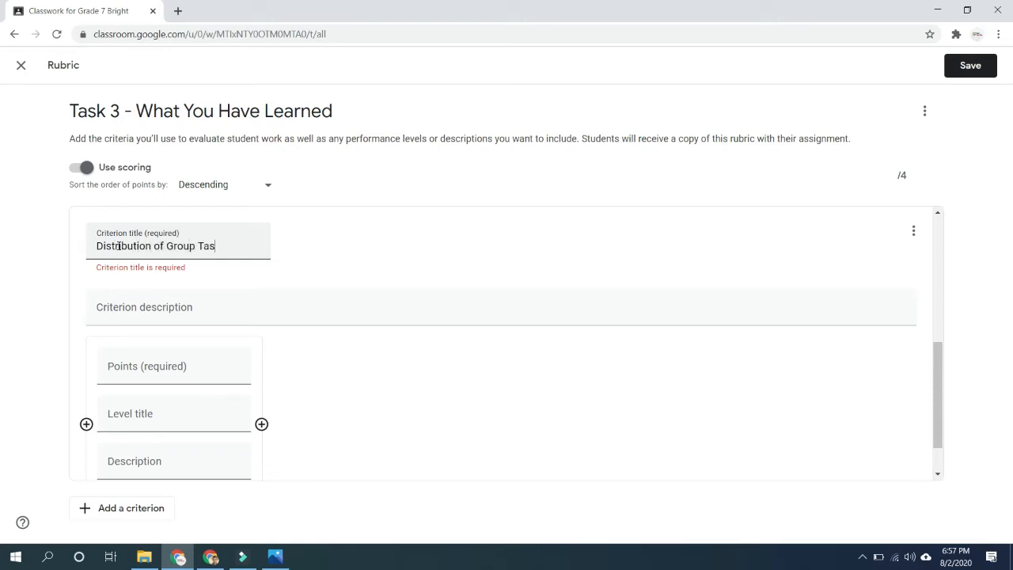
- Set the points of the first Distribution of Group Task level to 1, checking the sample rubric image
click(126, 369)
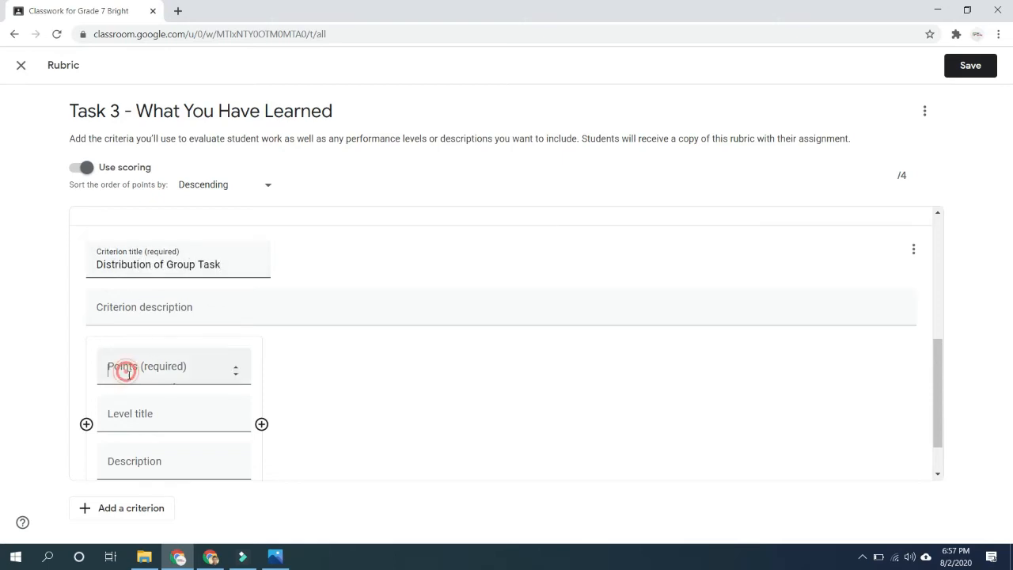
key(alt+Tab)
key(alt+Tab)
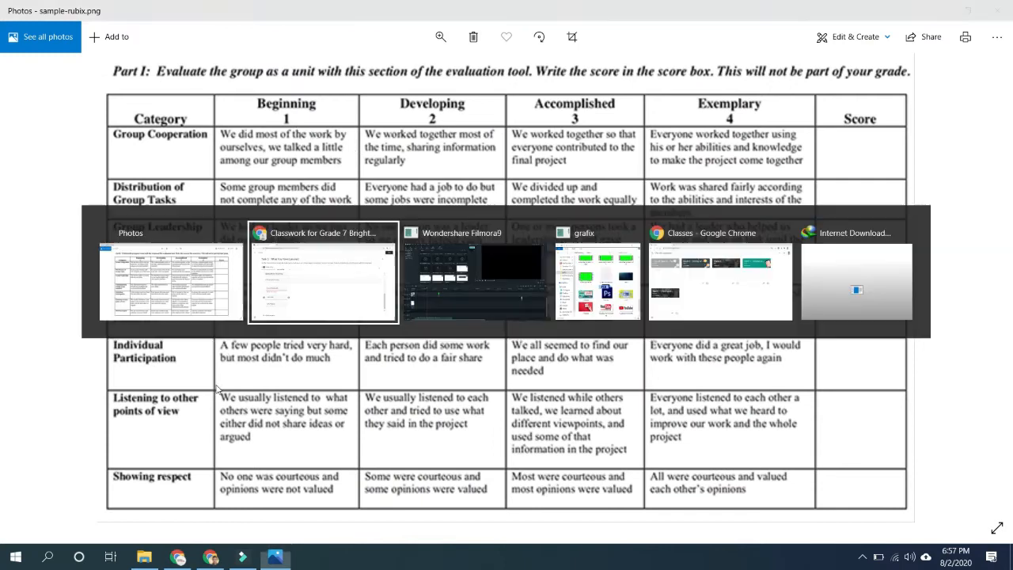
text(2)
click(125, 317)
double_click(117, 323)
text(1)
- Title the 1-point level of Distribution of Group Task "Beginning", with correct spelling, and describe it as "Some of..."
click(130, 386)
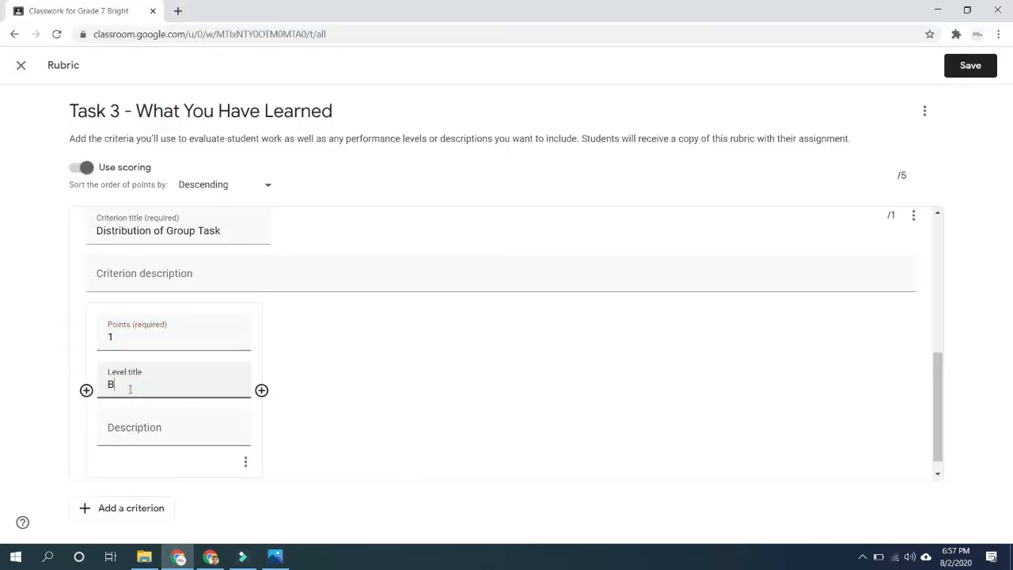
click(128, 432)
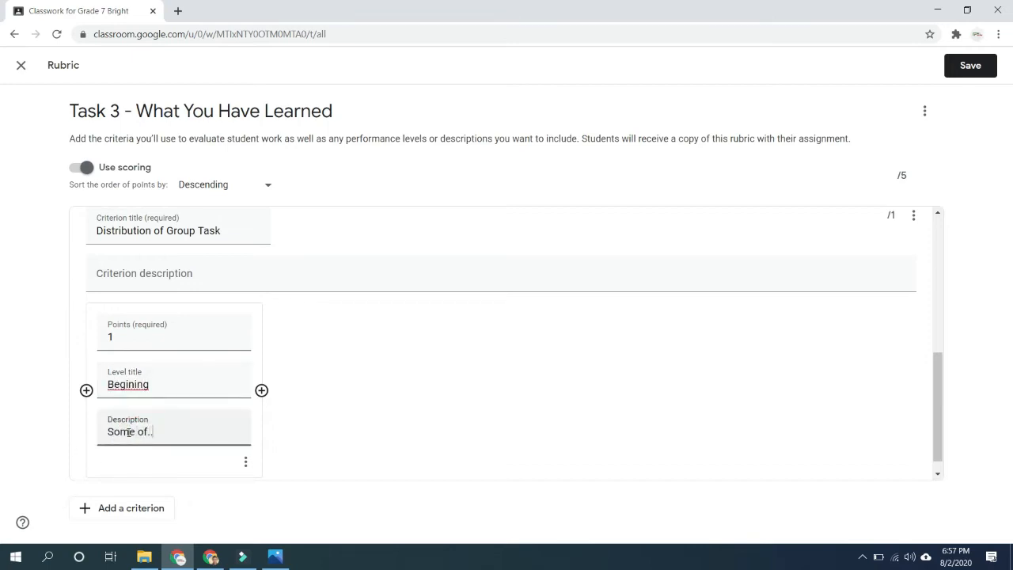
right_click(136, 386)
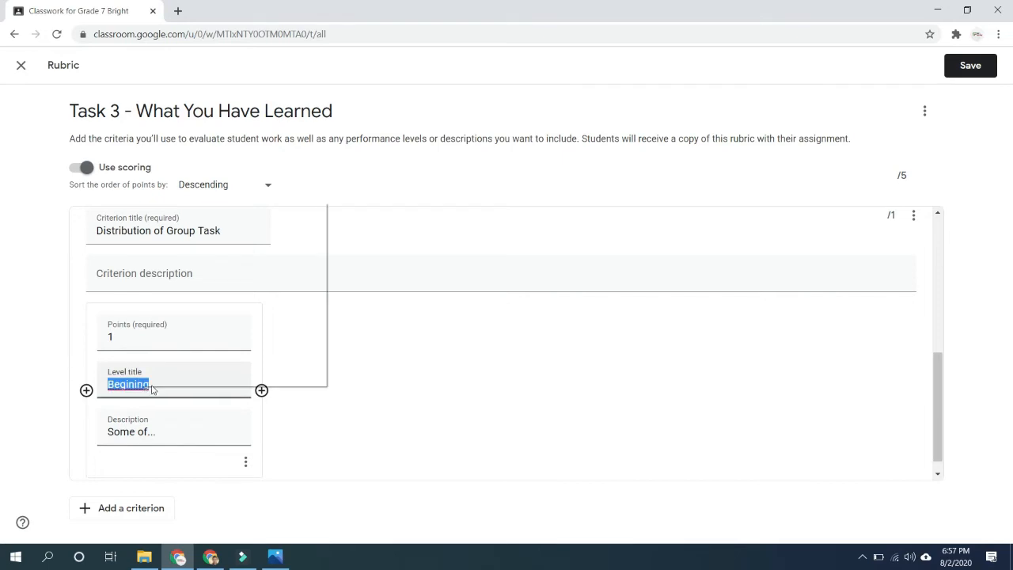
click(221, 212)
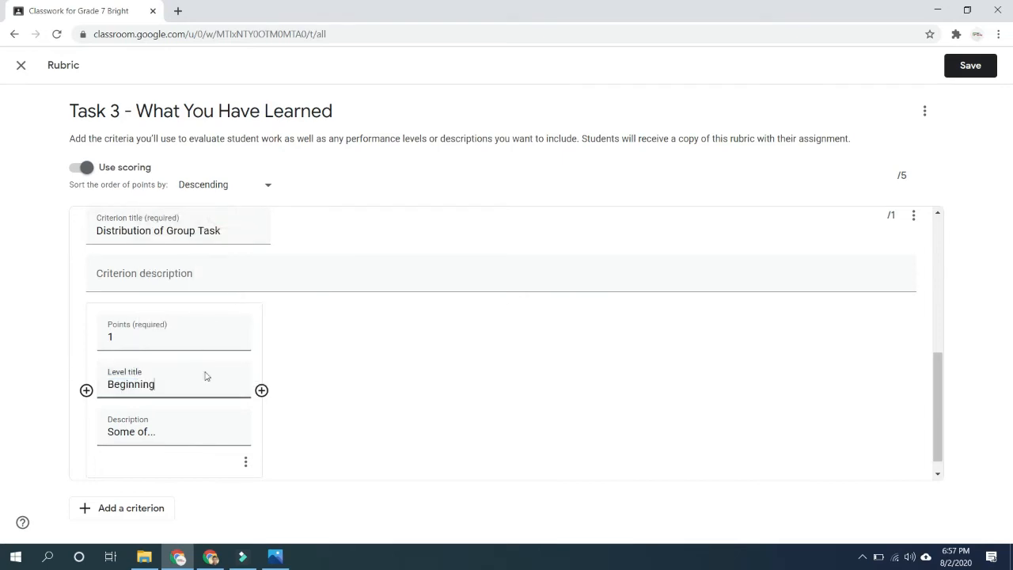
- Add a 2-point level titled "Developing" to the Distribution of Group Task criterion
click(262, 390)
text(2)
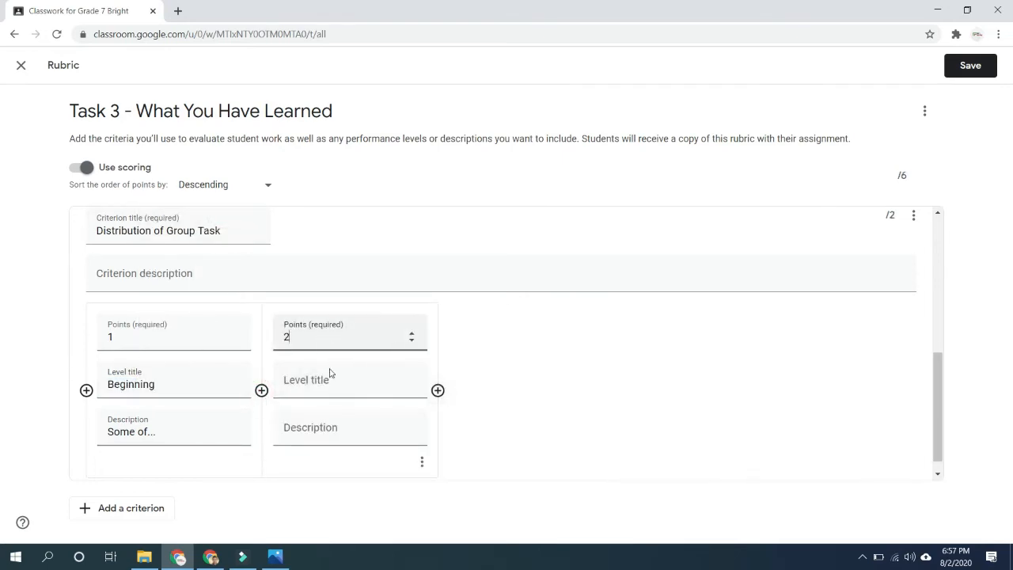
click(339, 385)
text(Developing)
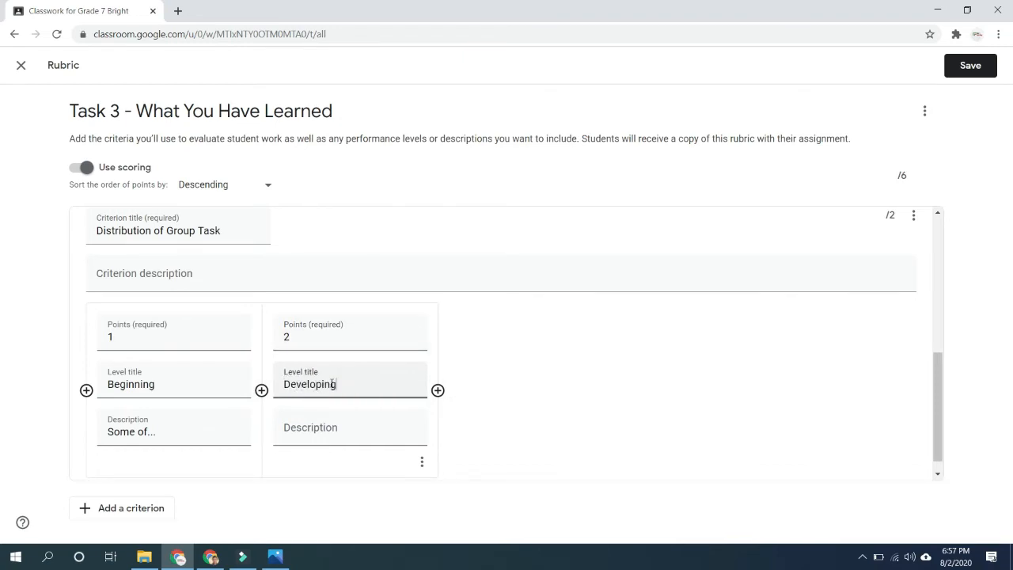
- Describe the 2-point Developing level of Distribution of Group Task as "Everyone...", based on the sample rubric image
key(alt+Tab)
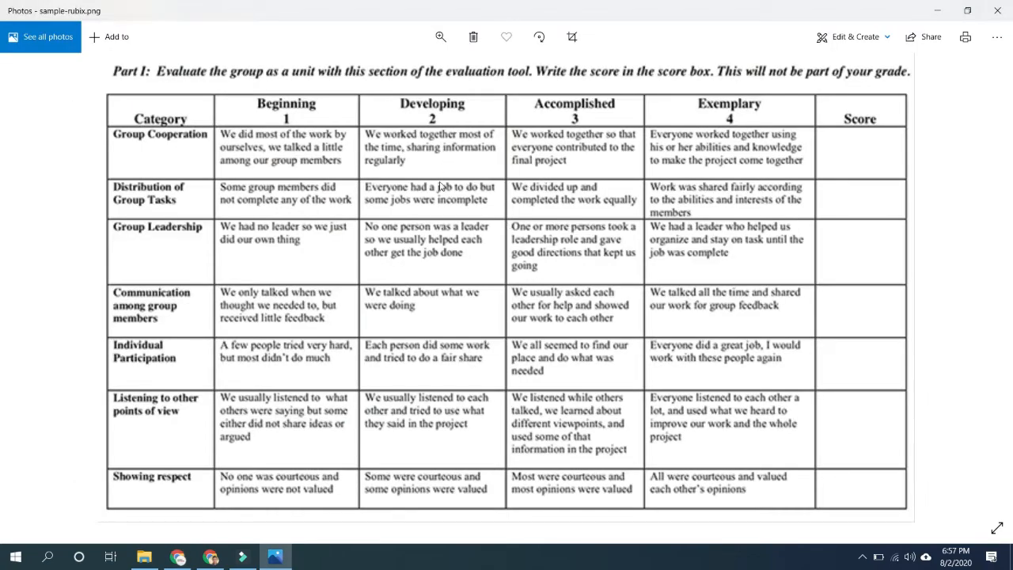
key(alt+Tab)
click(289, 429)
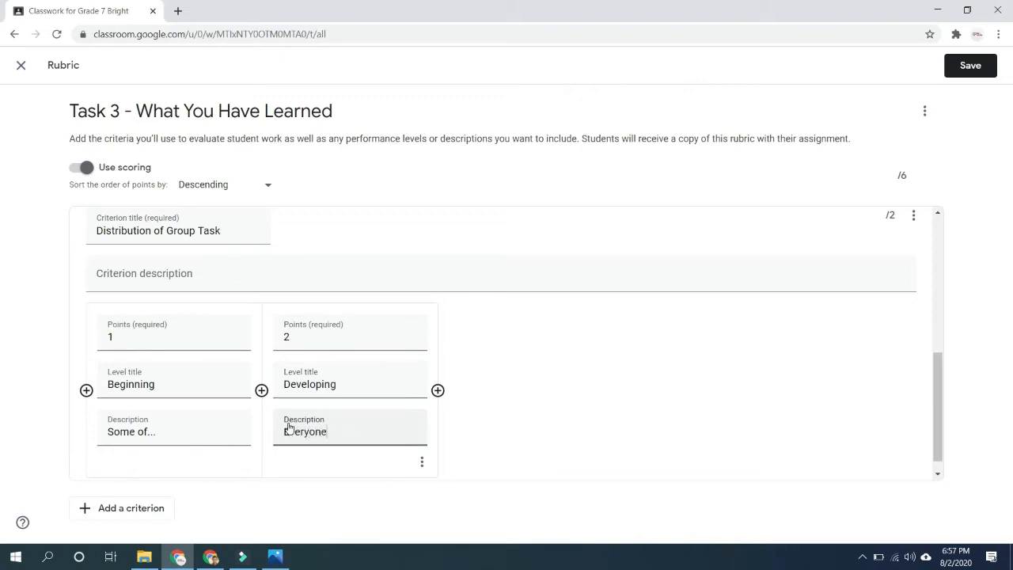
- Add a 3-point level titled "Accomplished" to the Distribution of Group Task criterion, following the sample rubric image
key(alt+Tab)
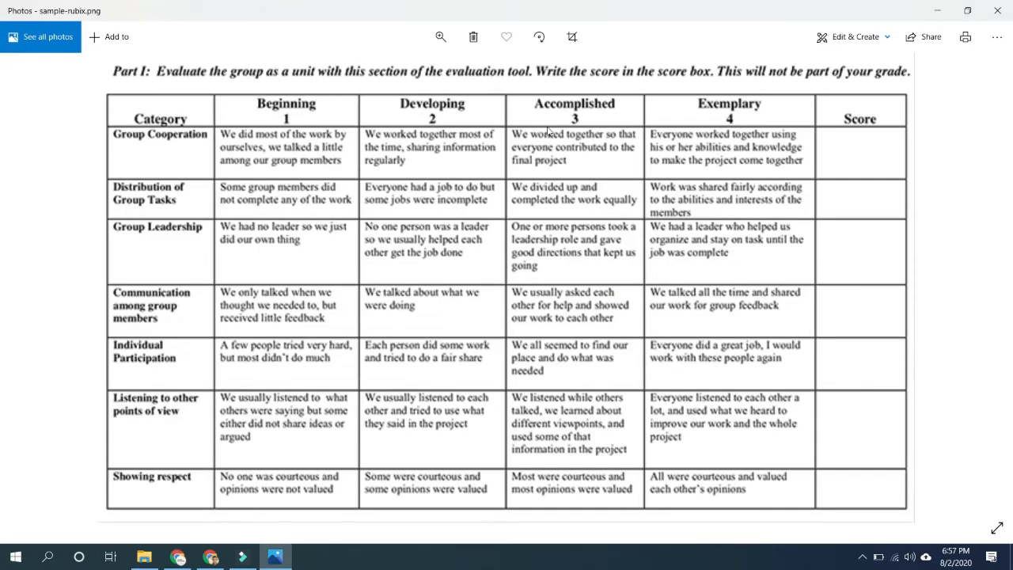
key(alt+Tab)
click(437, 390)
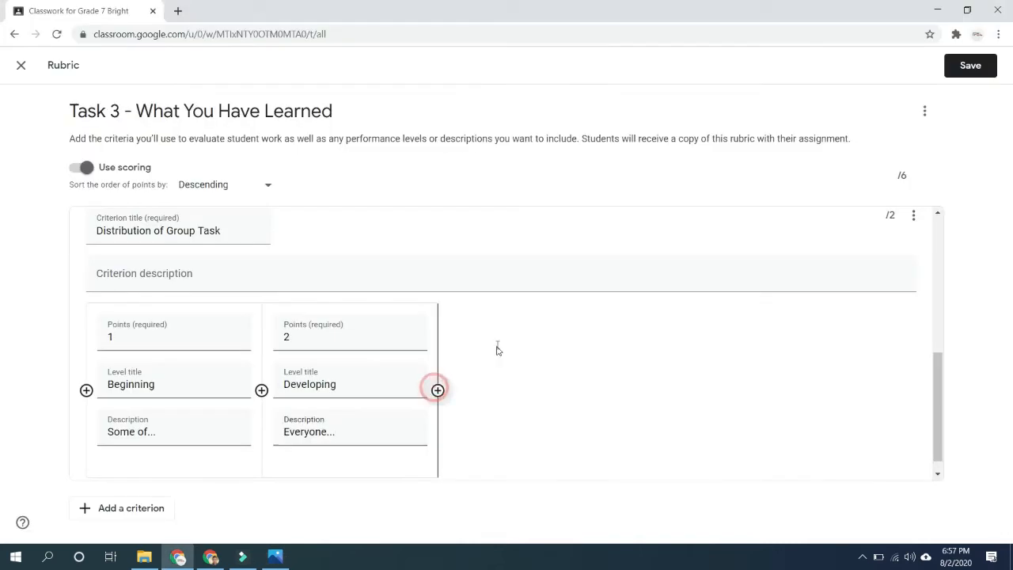
text(3)
click(471, 382)
text(Accomplished)
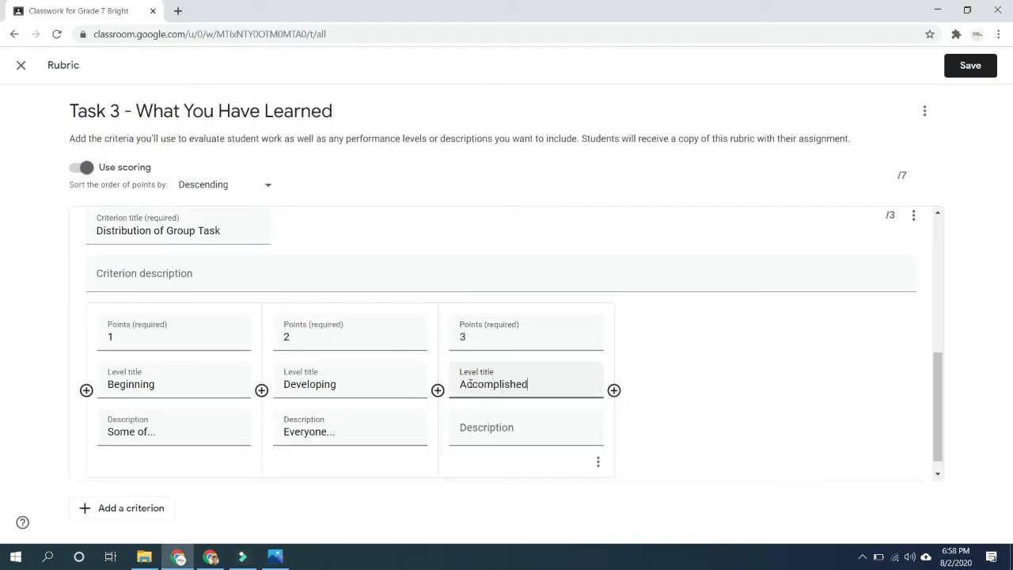
- Describe the Accomplished level of Distribution of Group Task as "We divided up...", based on the sample rubric image
key(alt+Tab)
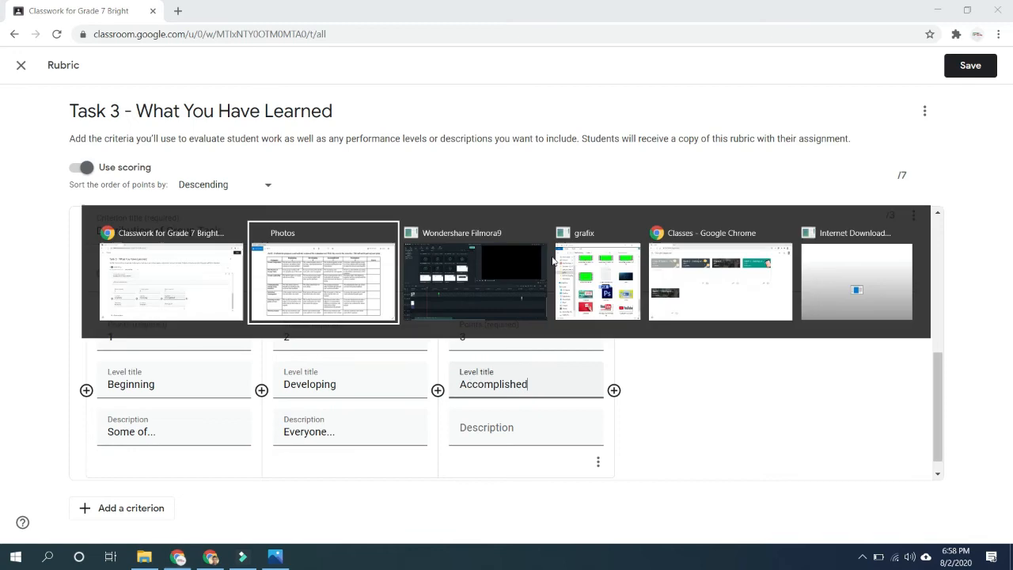
key(alt+Tab)
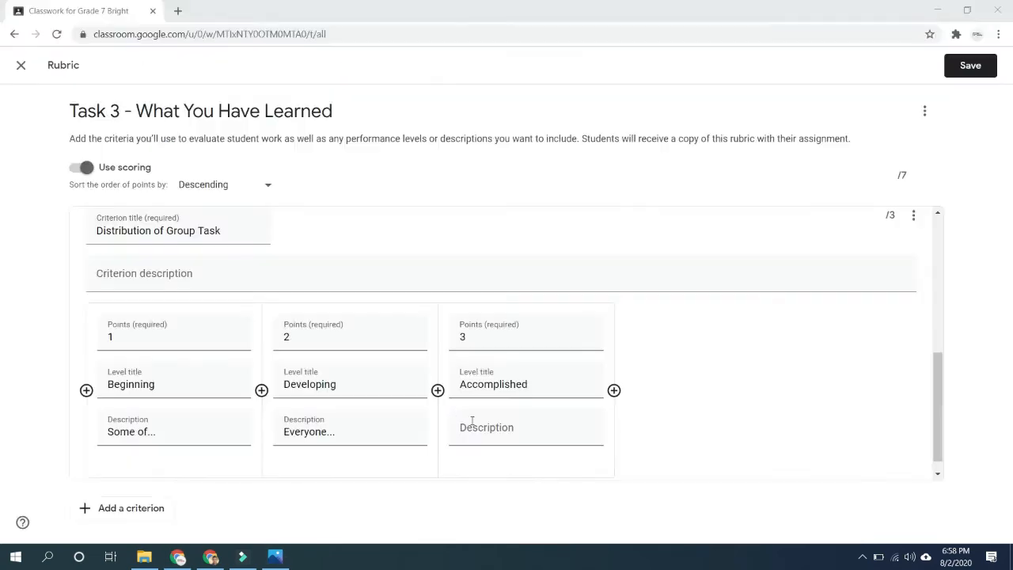
click(475, 427)
text(We divided up)
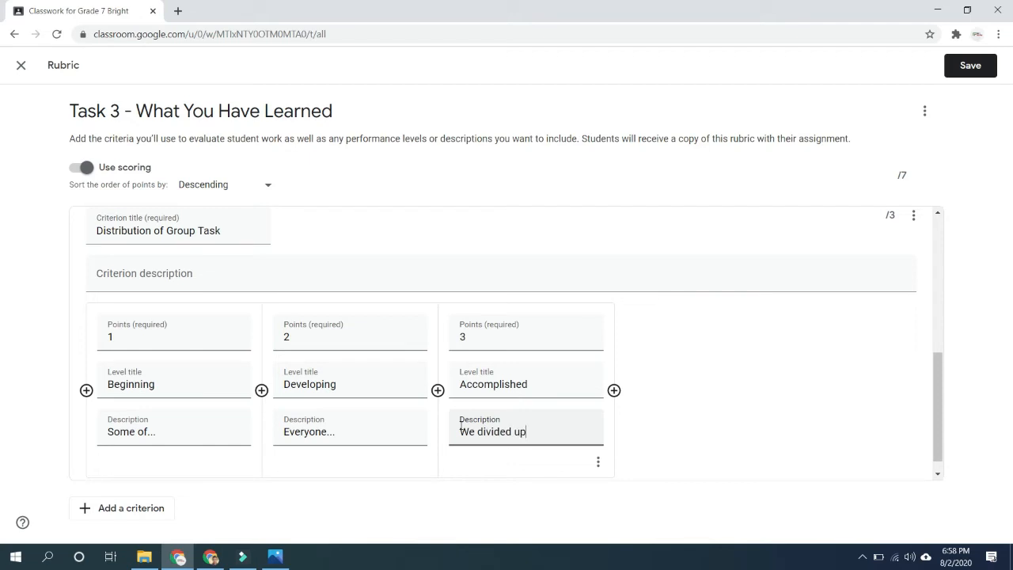
- Add a 4-point level titled "Exemplary" to the Distribution of Group Task criterion, following the sample rubric image
key(alt+Tab)
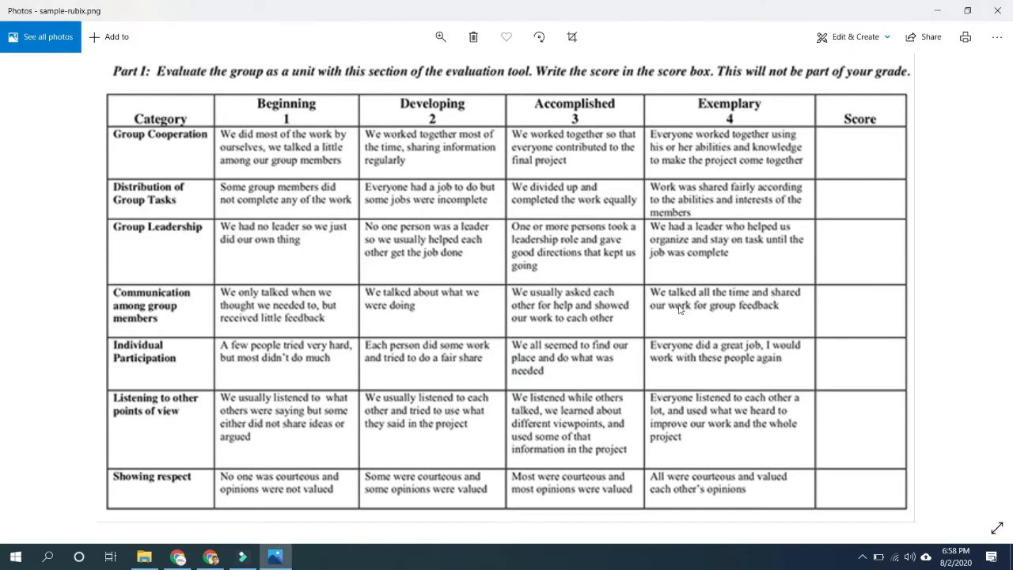
key(alt+Tab)
click(614, 390)
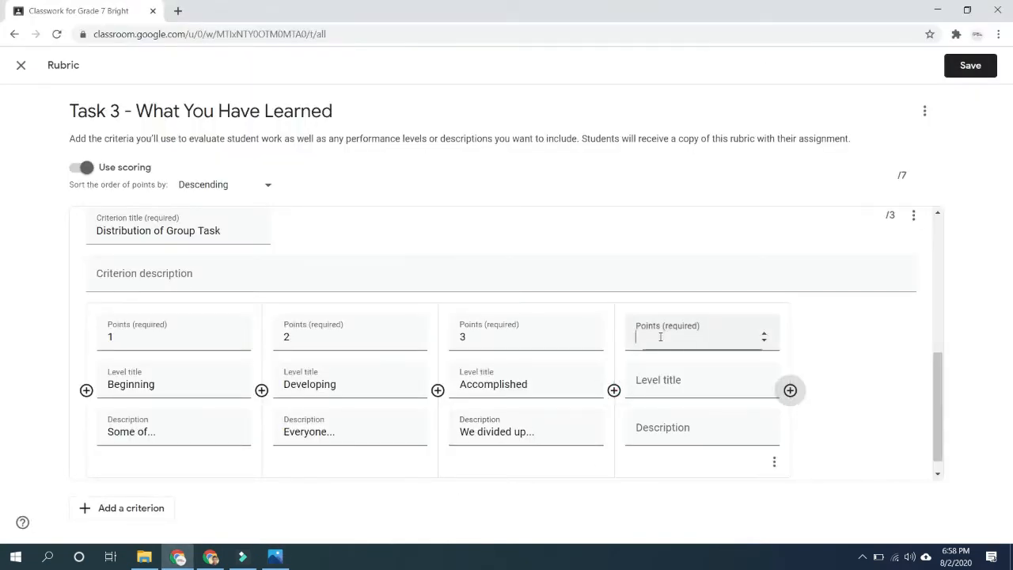
text(4)
click(651, 387)
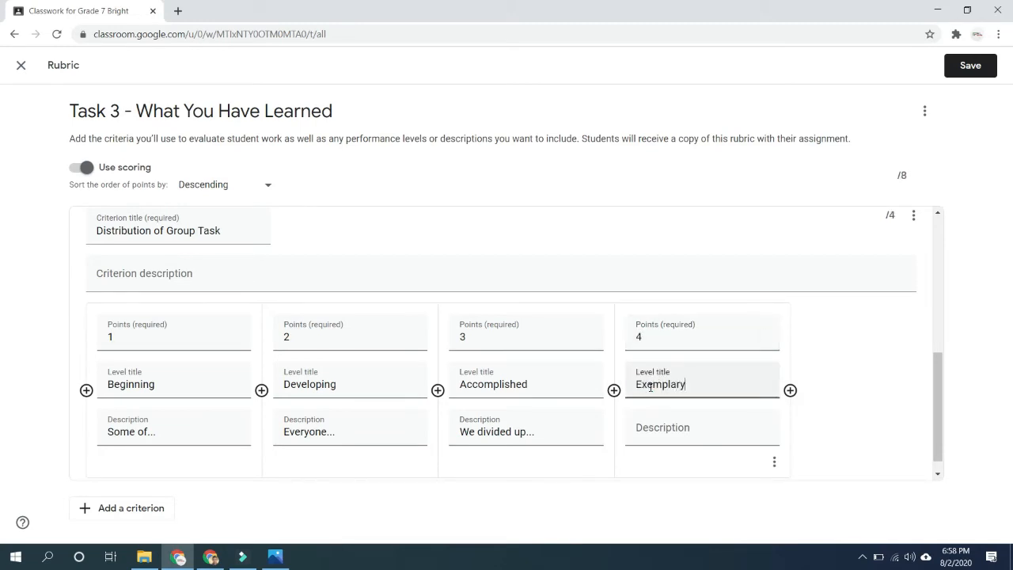
text(Exemplary)
- Describe the Exemplary level of Distribution of Group Task as "Work was shared..", based on the sample rubric image
key(alt+Tab)
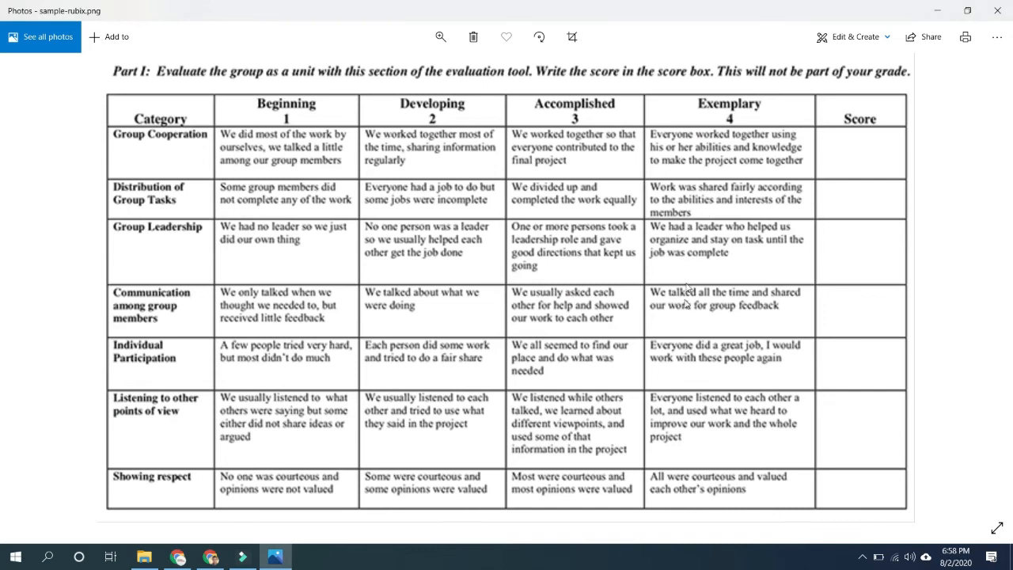
key(alt+Tab)
click(646, 430)
text(Work was sha)
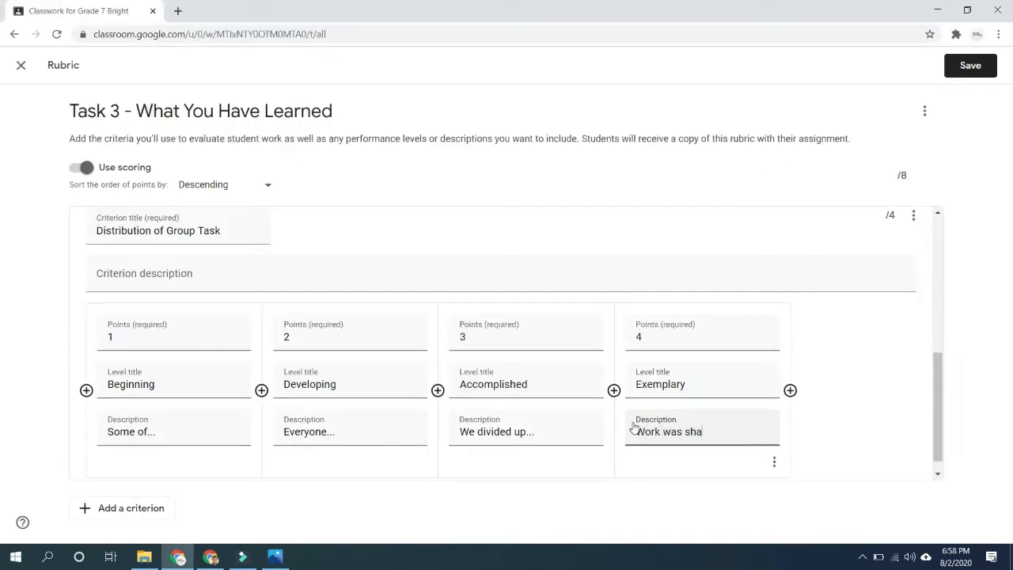
click(16, 276)
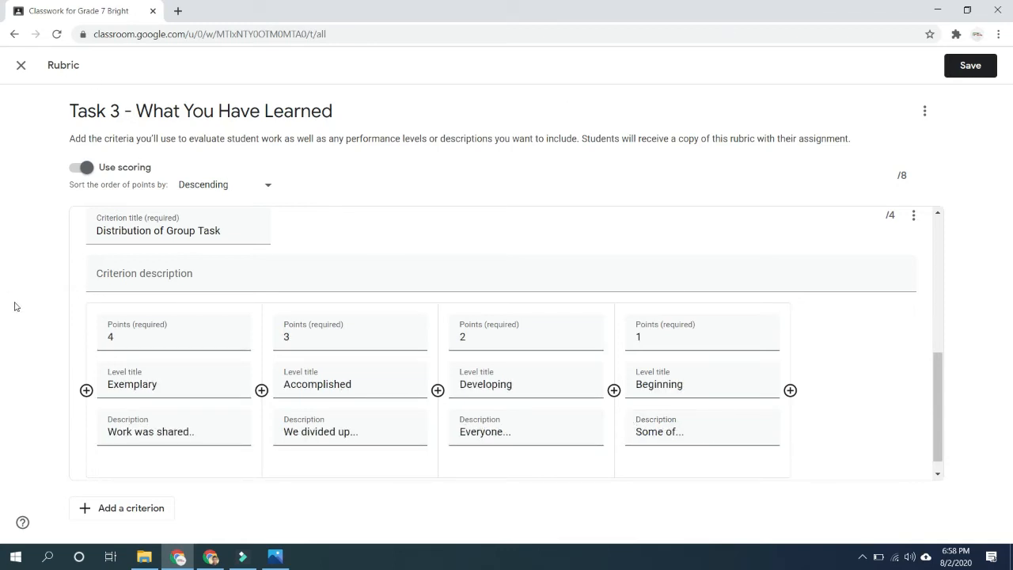
- Review both criteria against the sample rubric image and save the rubric to the assignment
key(alt+Tab)
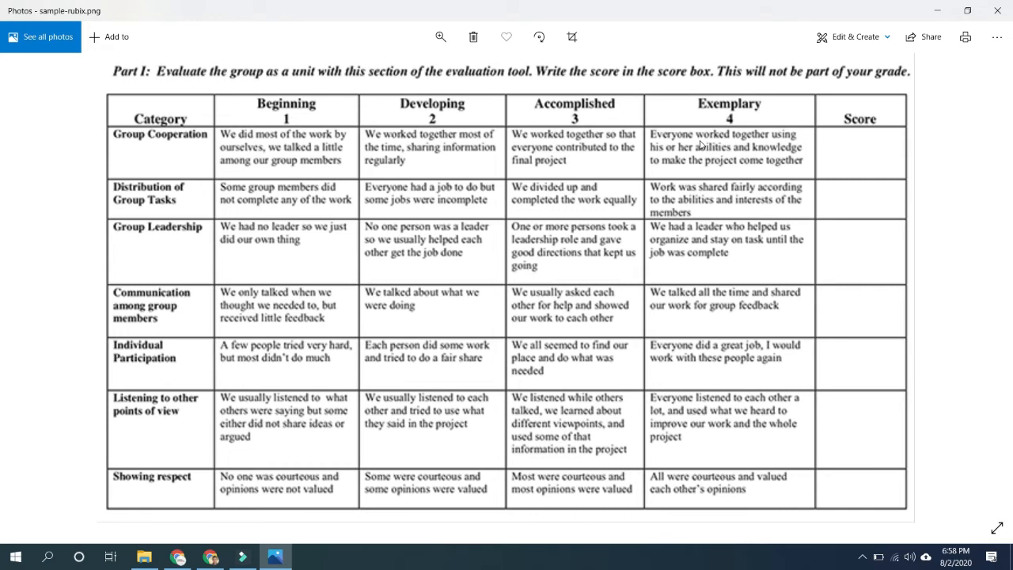
key(alt+Tab)
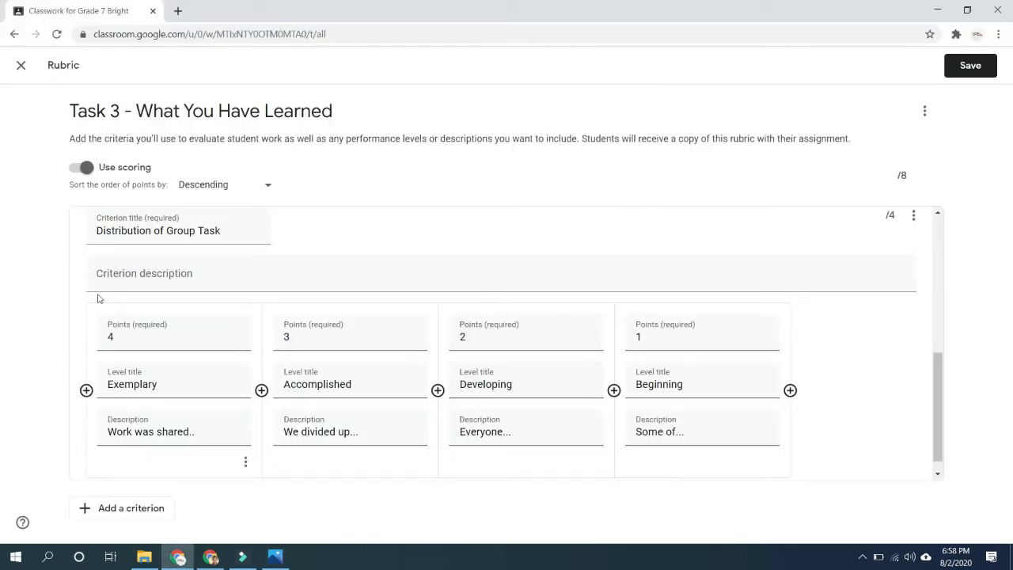
scroll(98, 298, up, 5)
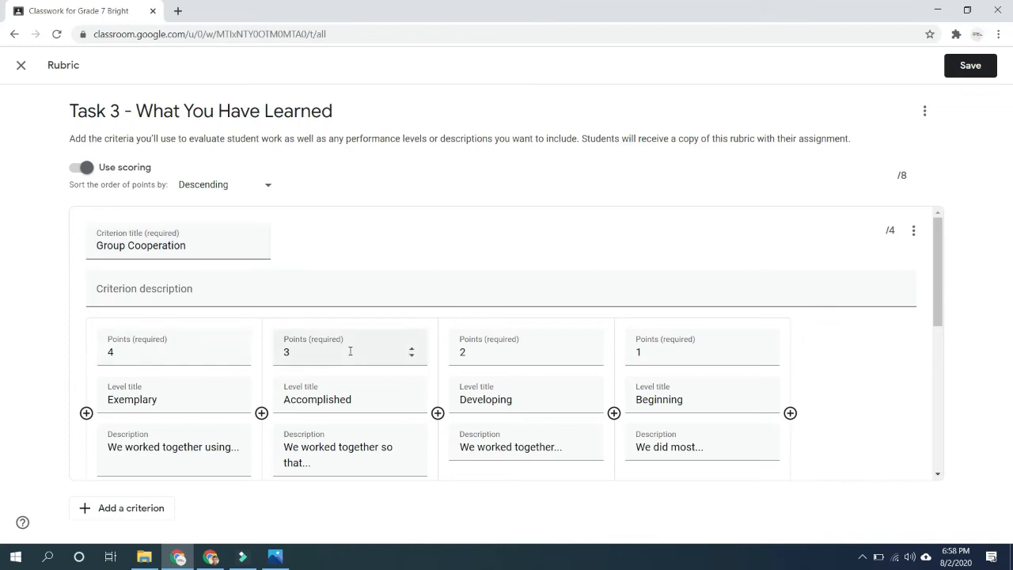
scroll(477, 403, down, 5)
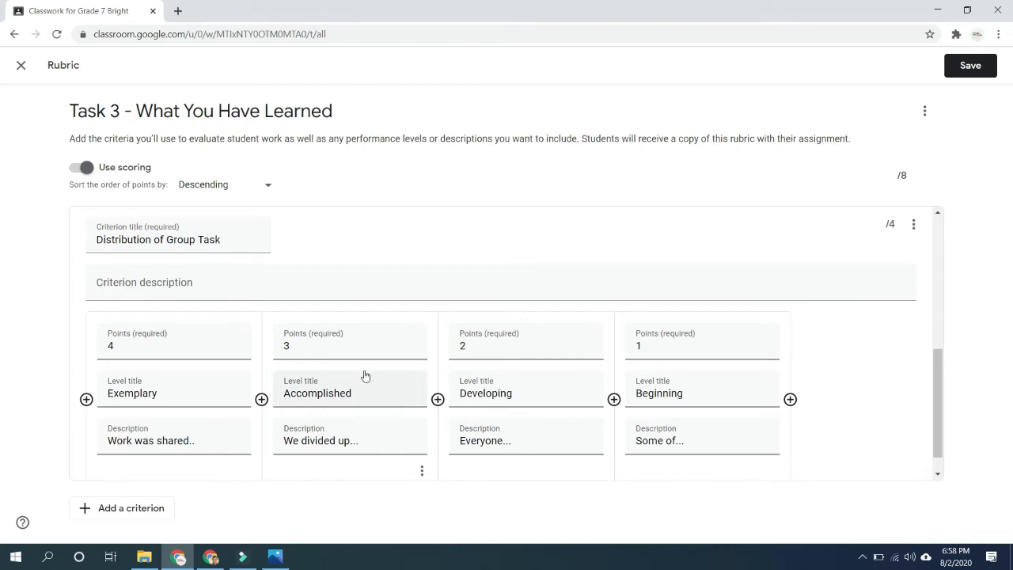
drag(910, 175, 887, 179)
click(971, 66)
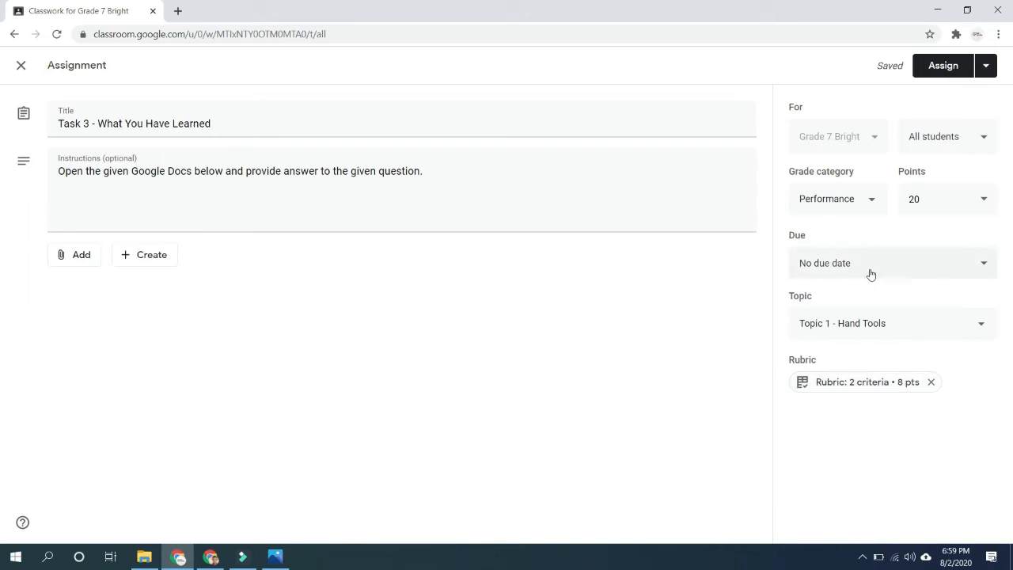
- Set the assignment's points to 8 to match the rubric total
click(915, 199)
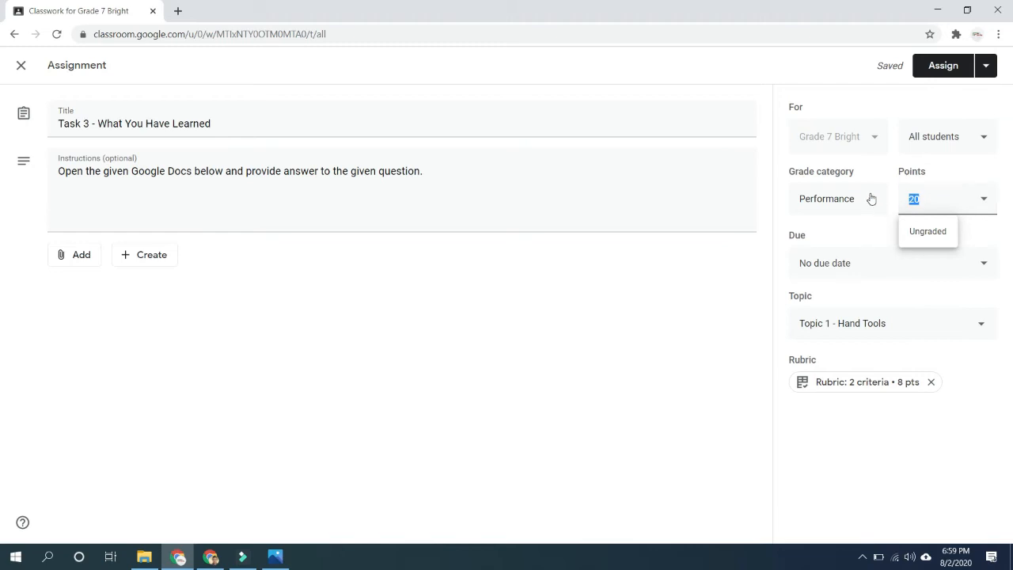
text(8)
click(911, 420)
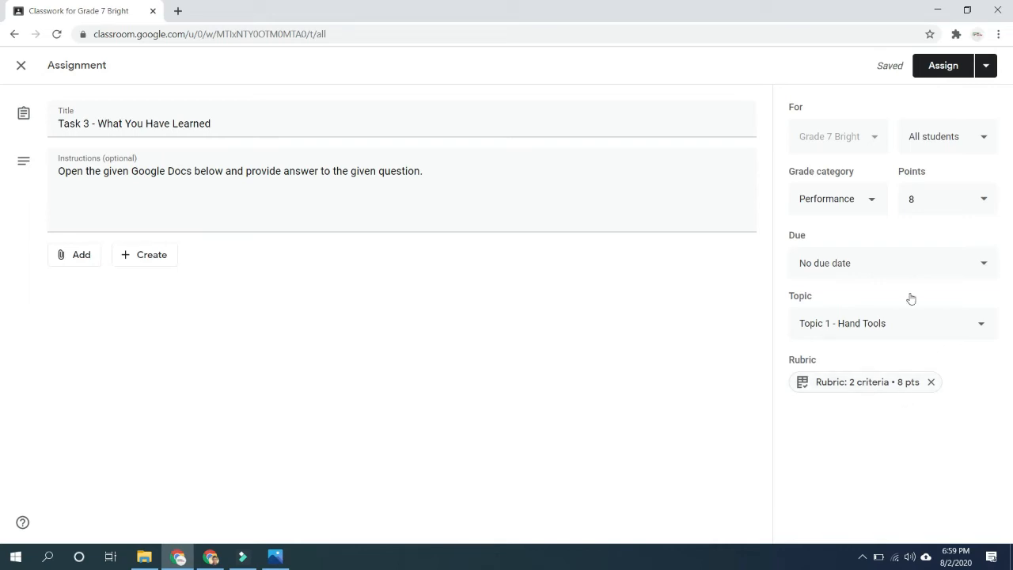
click(914, 196)
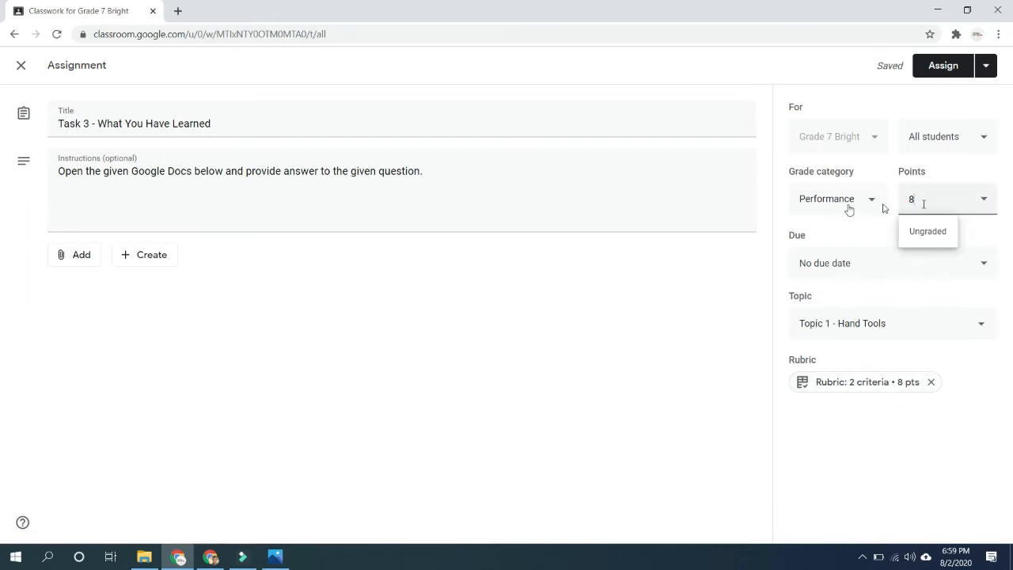
click(641, 309)
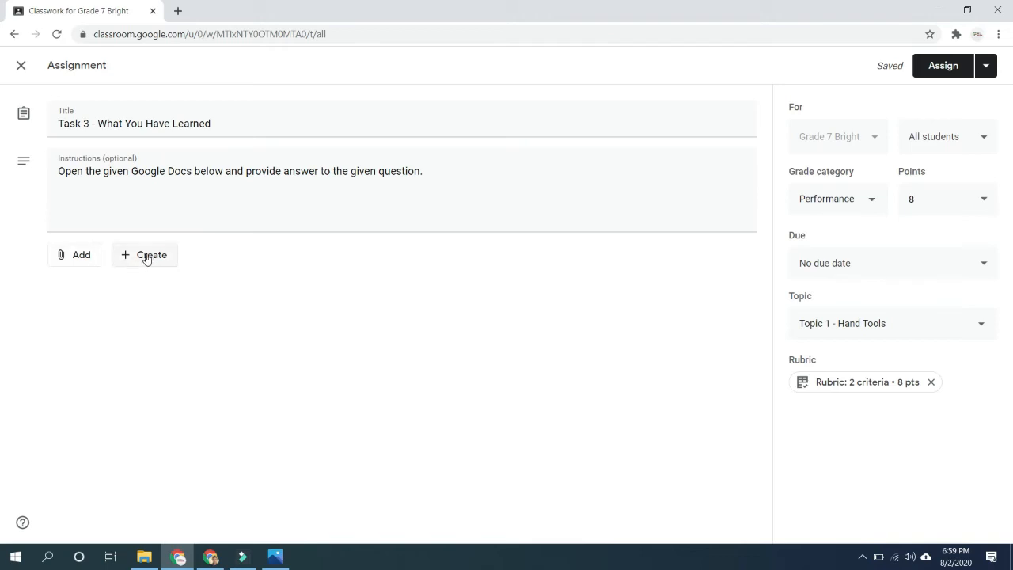
click(146, 258)
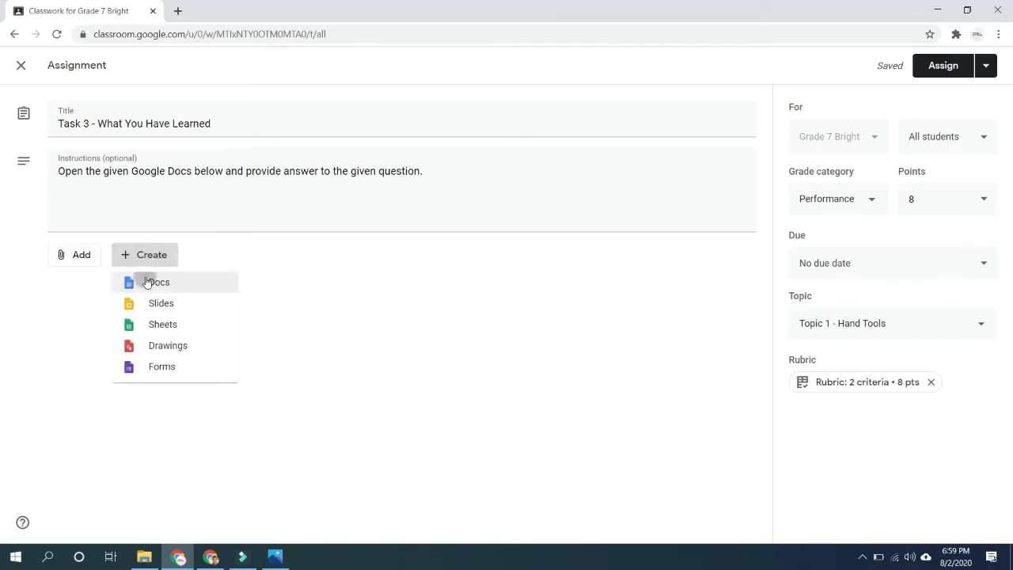
click(146, 283)
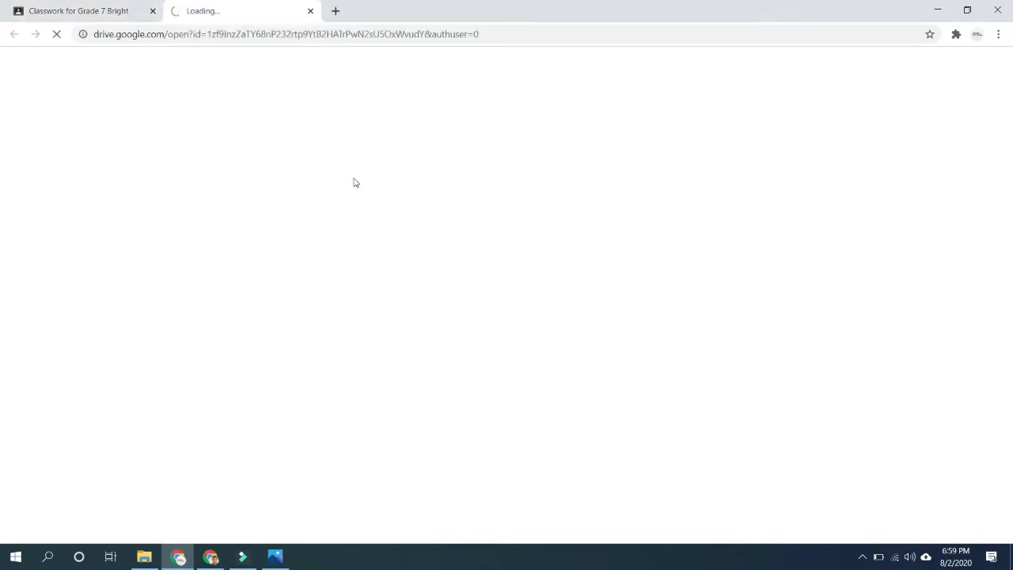
click(311, 12)
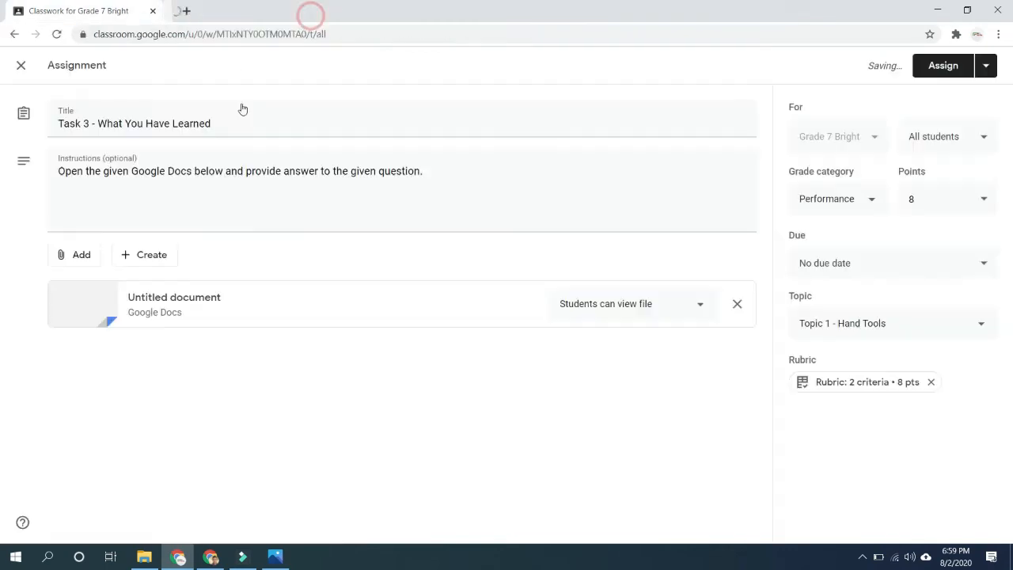
click(736, 305)
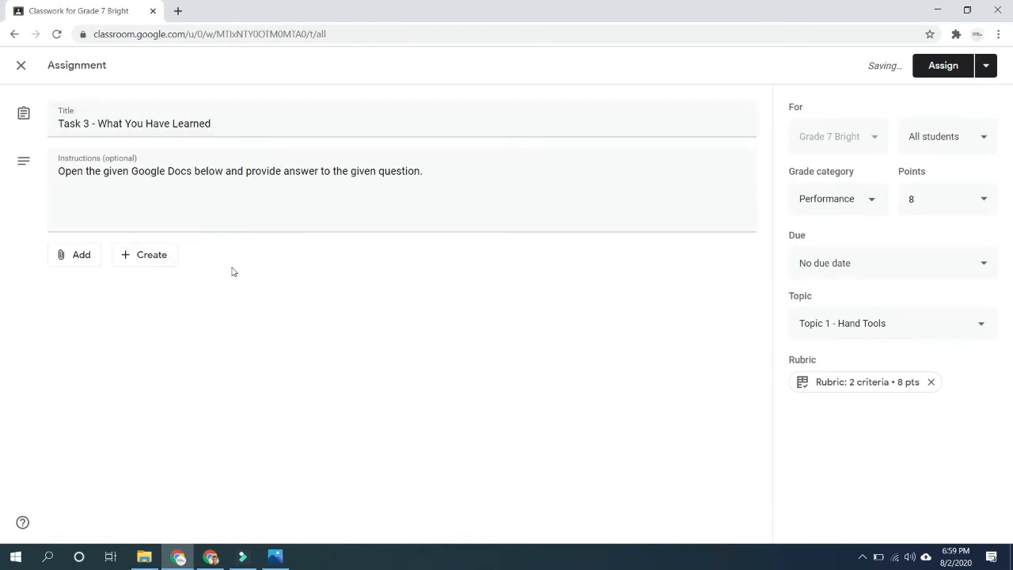
- Create a new Google Docs document as an attachment and return to the assignment form
click(148, 255)
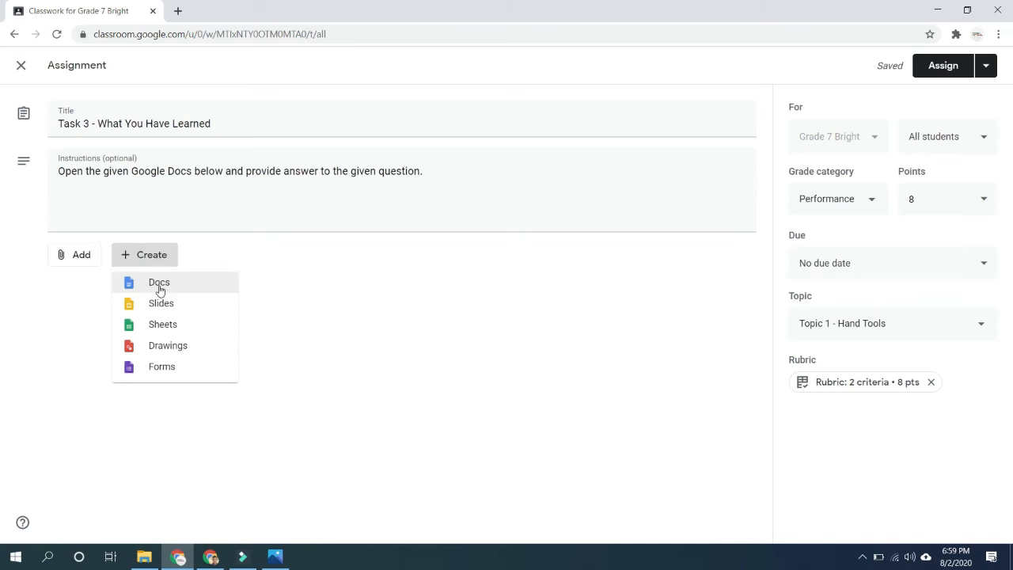
click(175, 288)
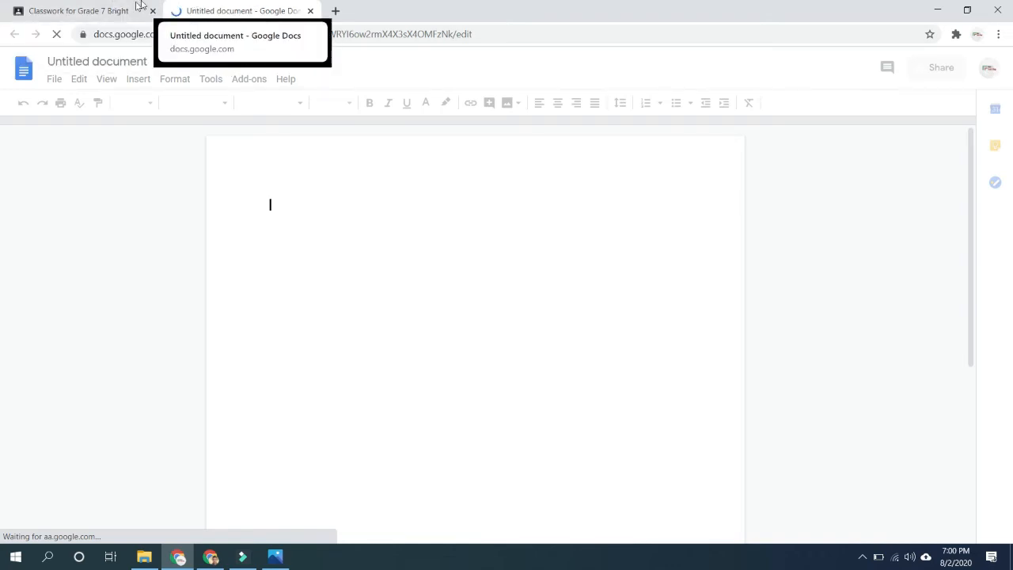
click(92, 11)
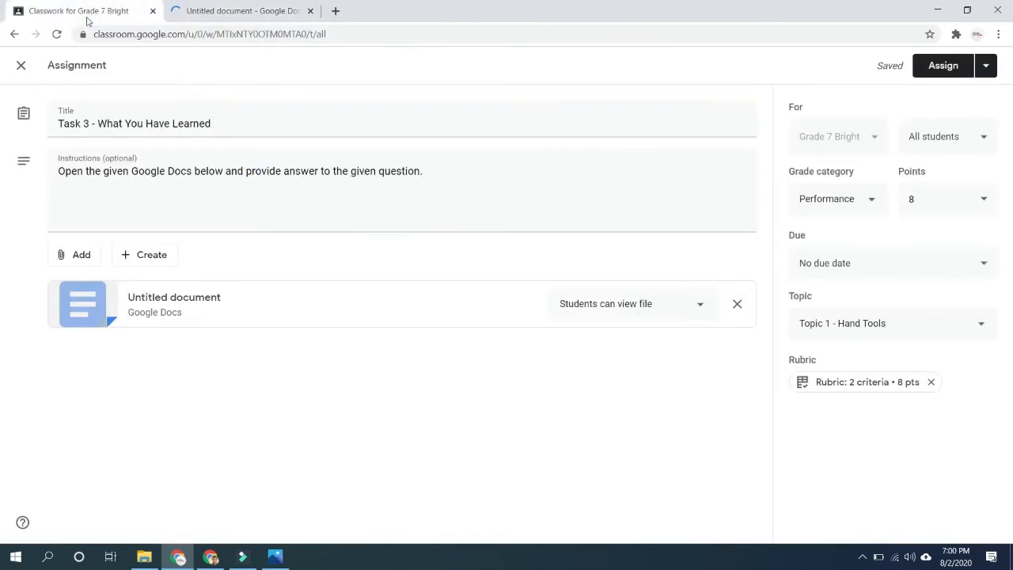
- Reword the assignment title to "Task 3 - What Have You Learned" and copy the full title
drag(217, 122, 52, 117)
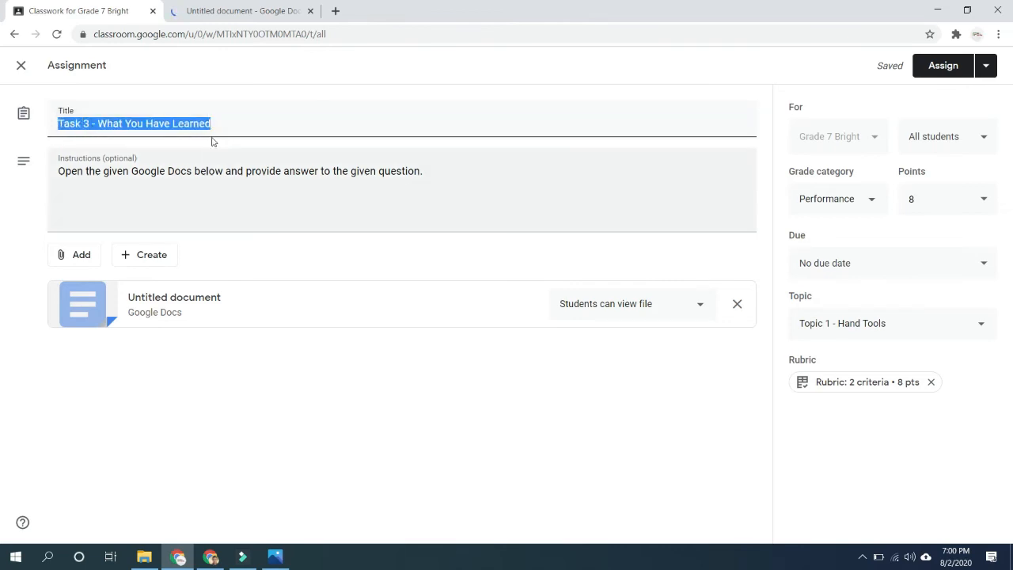
double_click(134, 125)
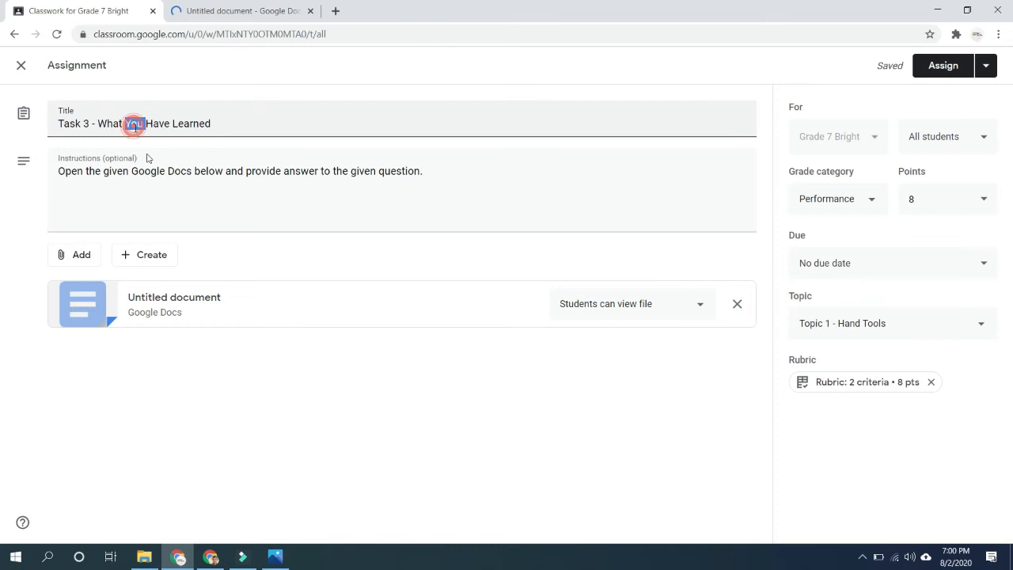
key(BackSpace)
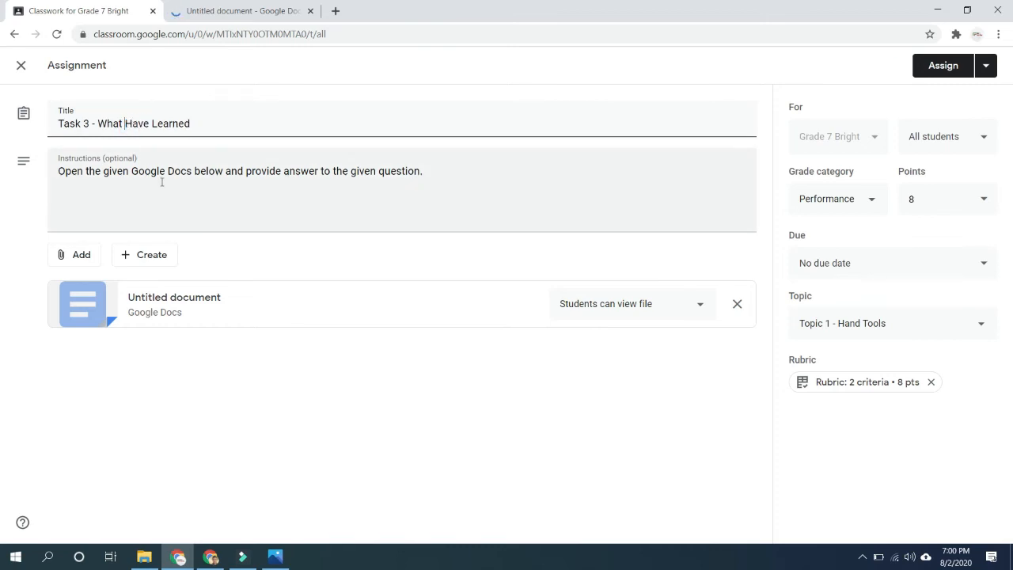
text(You)
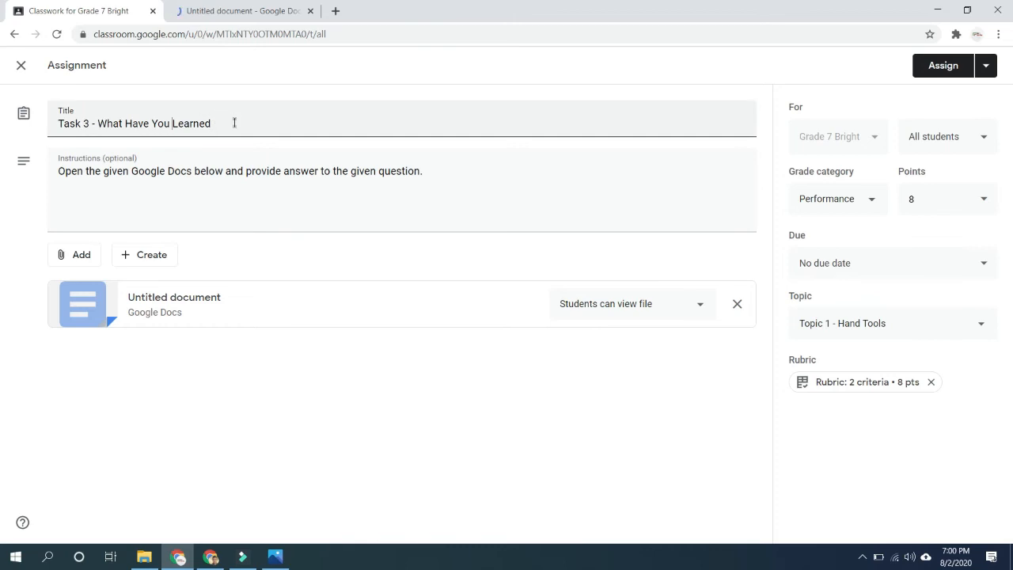
drag(234, 123, 2, 131)
key(ctrl+c)
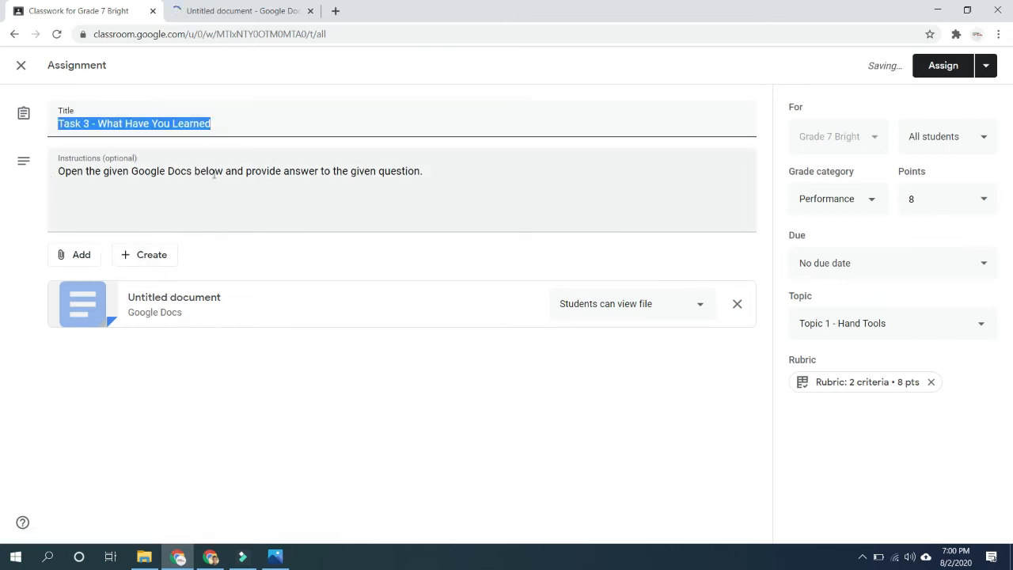
- Name the new Google Docs document "Task 3 - What Have You Learned" and insert the same title as its first line
click(227, 19)
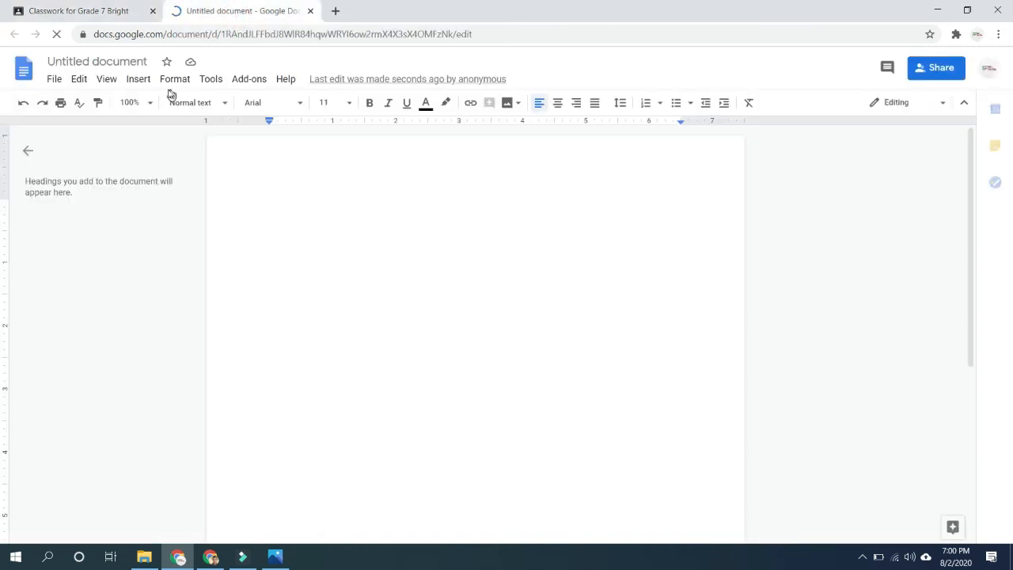
click(115, 64)
key(ctrl+v)
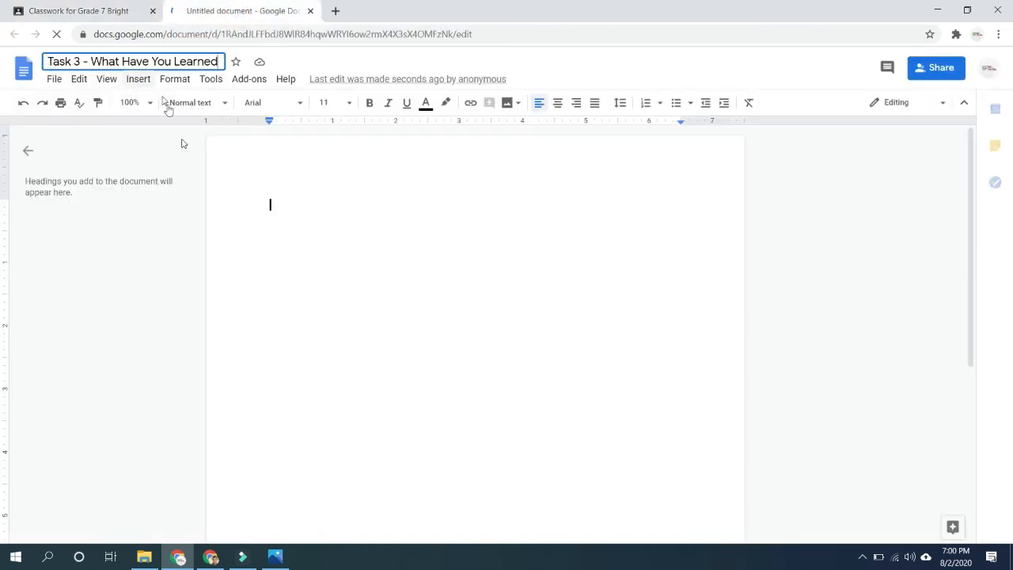
click(288, 207)
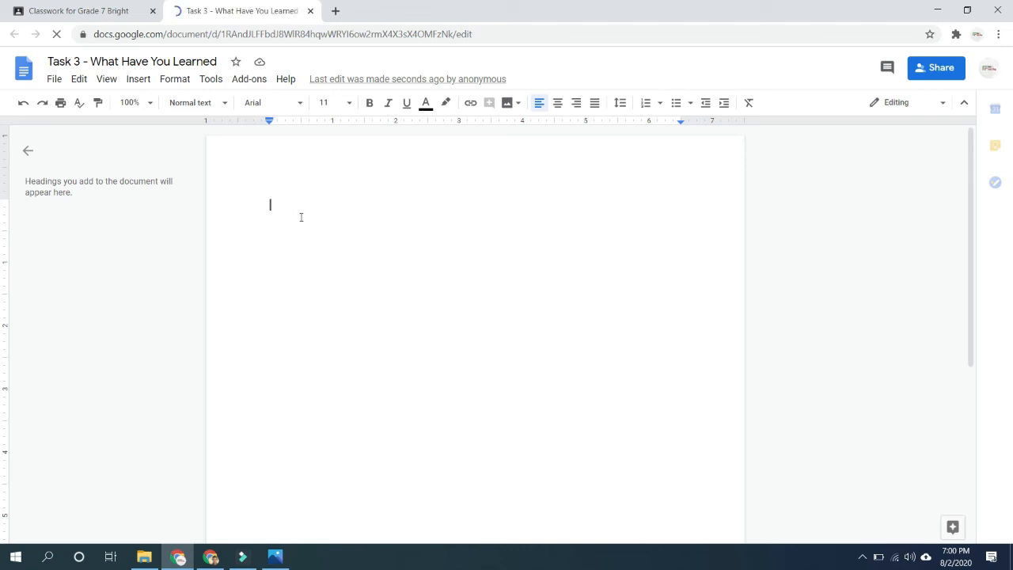
key(ctrl+v)
key(Return)
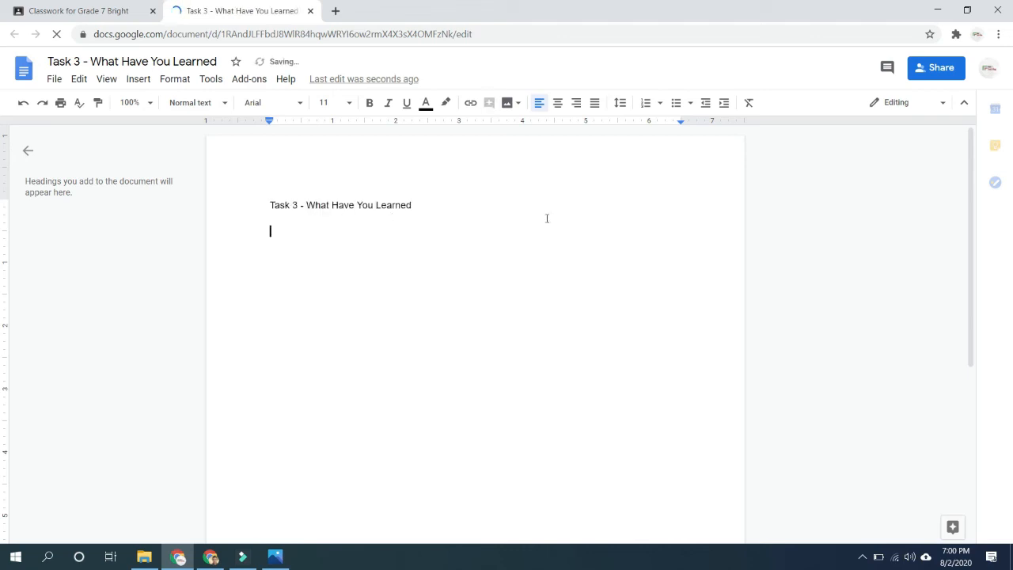
- Below the title, write "Question: Please enter below the different tools used in ICT and give their uses or functions:"
text(Question:)
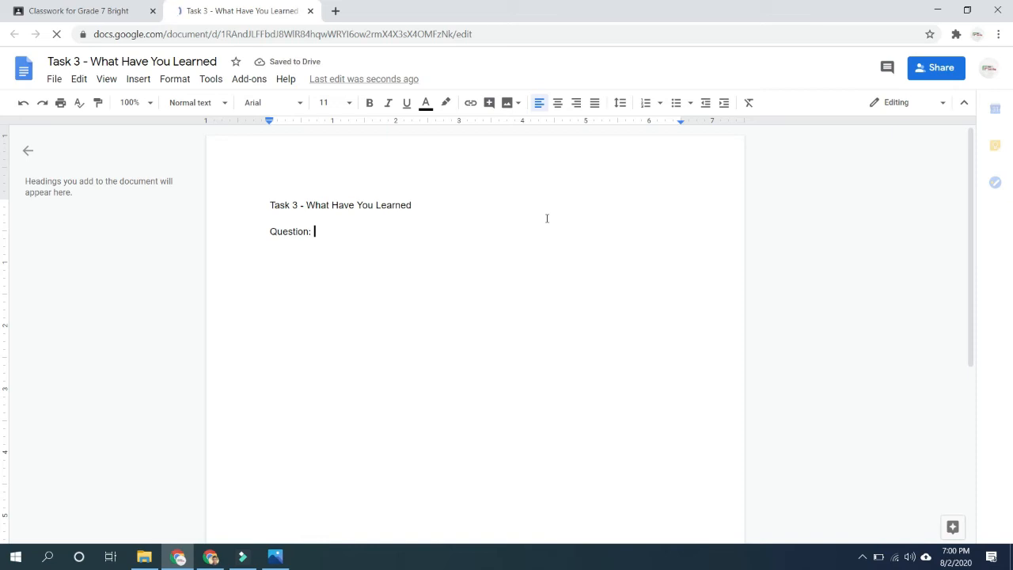
text(Plea)
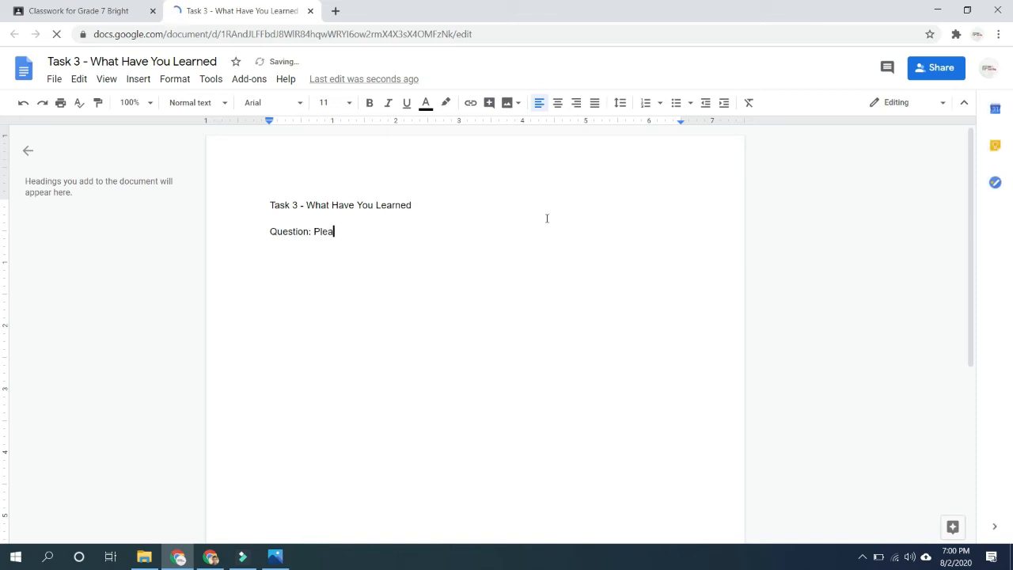
text(se enter below the different )
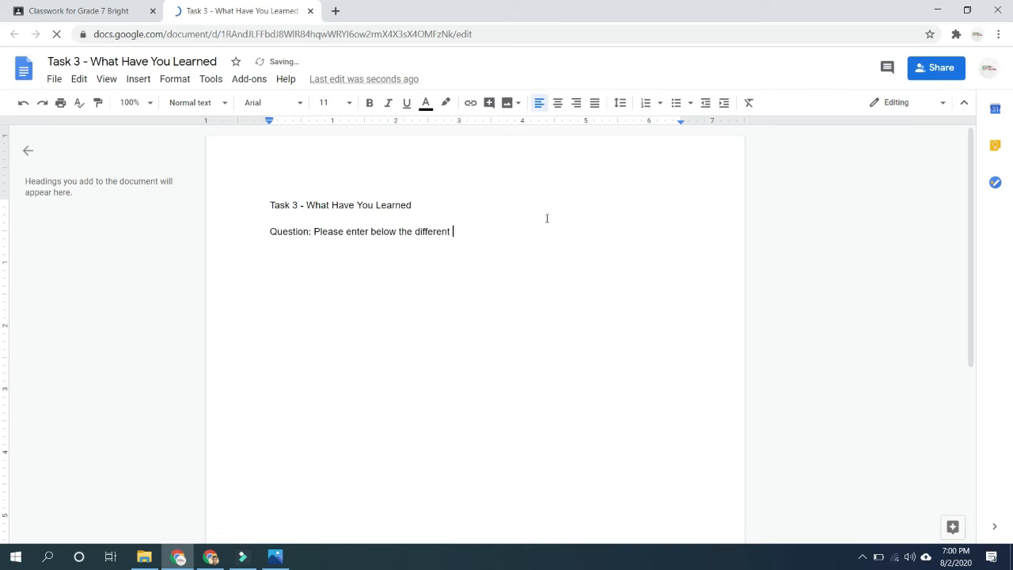
text(toosl used in ICT and giv)
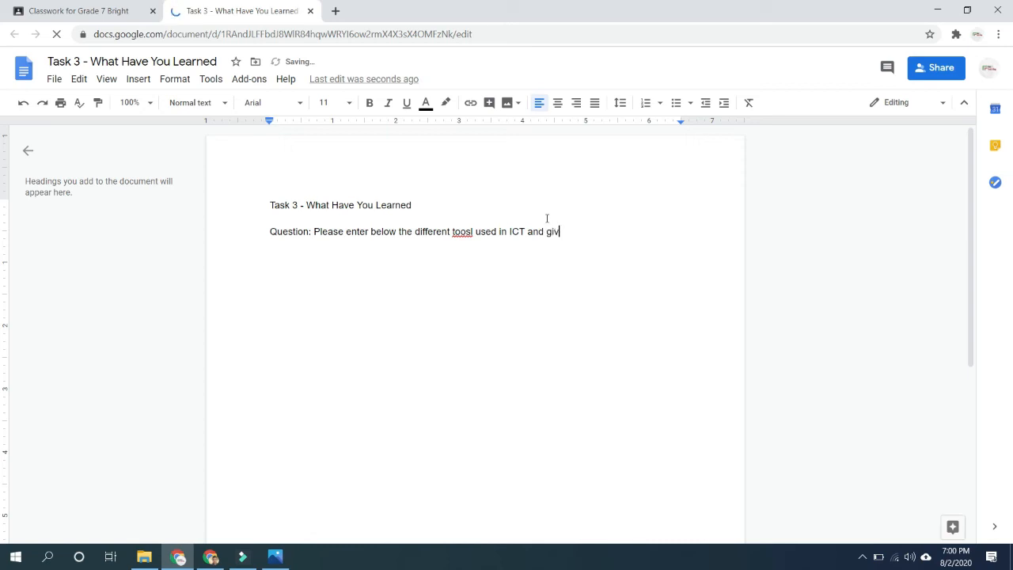
text(e their uses or functions:)
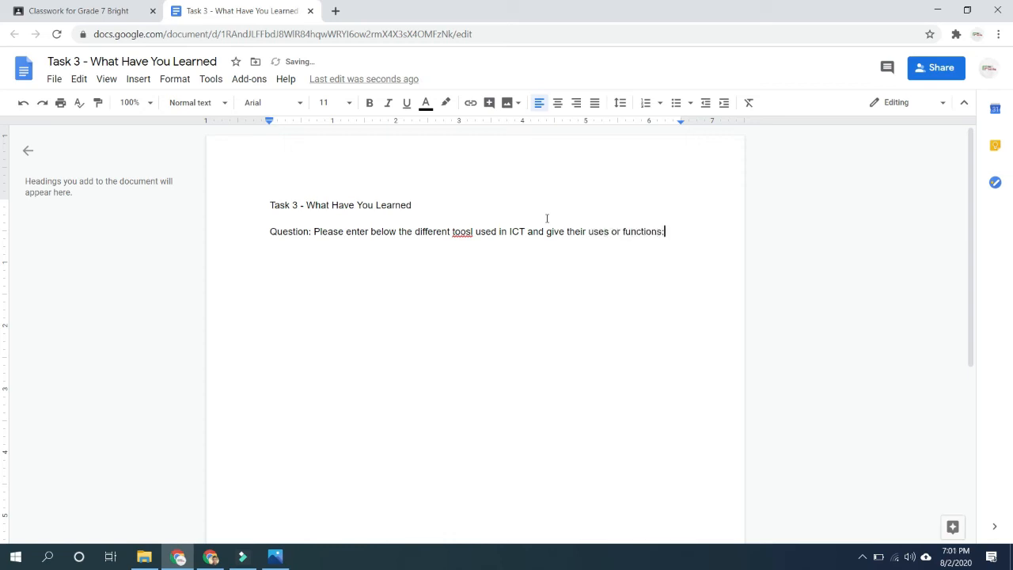
- Add an empty numbered list from 1 to 10 below the question for the students' answers
key(Return)
text(1.)
key(BackSpace)
text(1.)
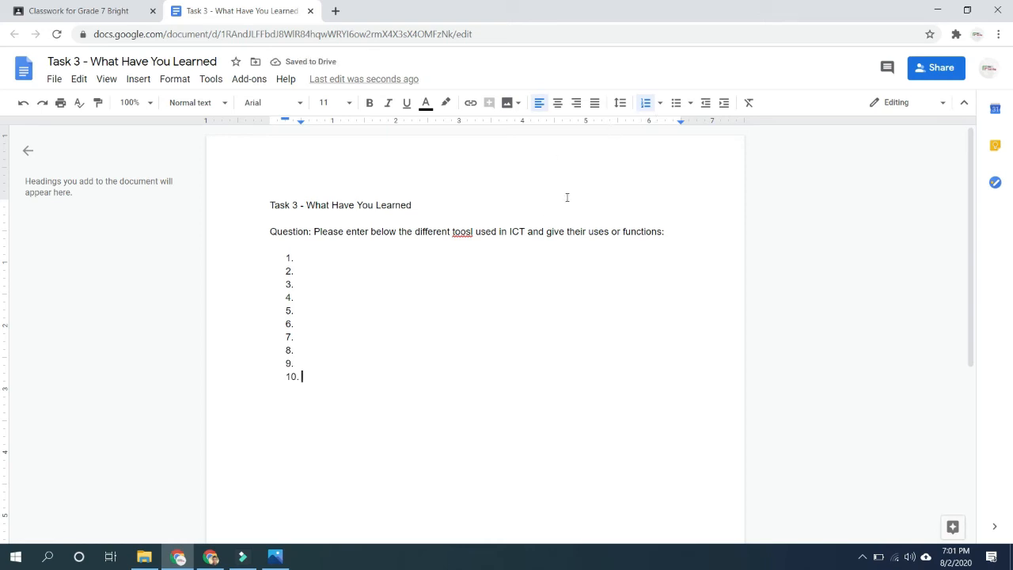
- Correct the misspelled word "toosl" in the question to "tools"
right_click(470, 235)
click(483, 265)
click(425, 336)
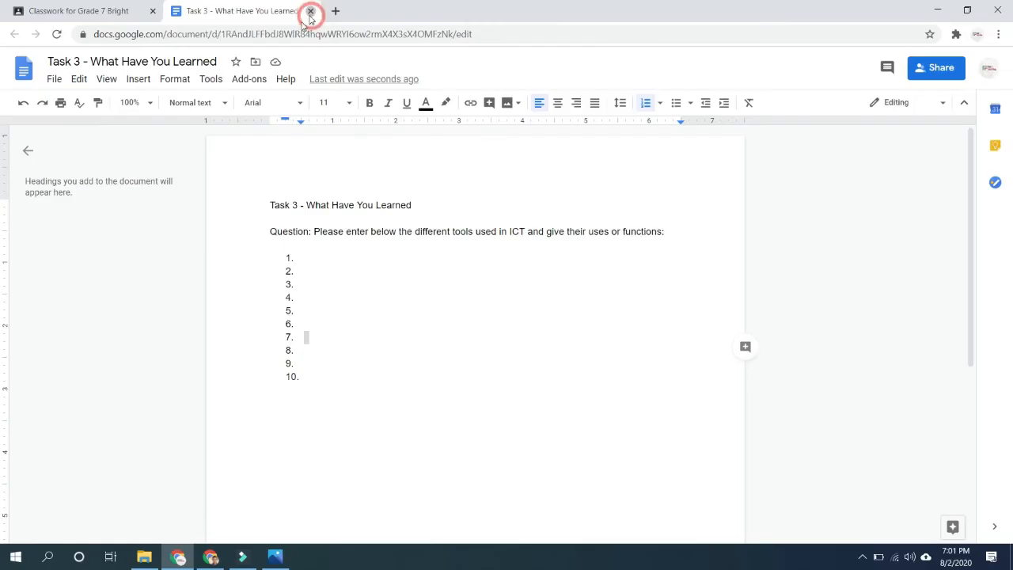
- Close the document and set the assignment attachment's sharing option to "Make a copy for each student"
click(310, 11)
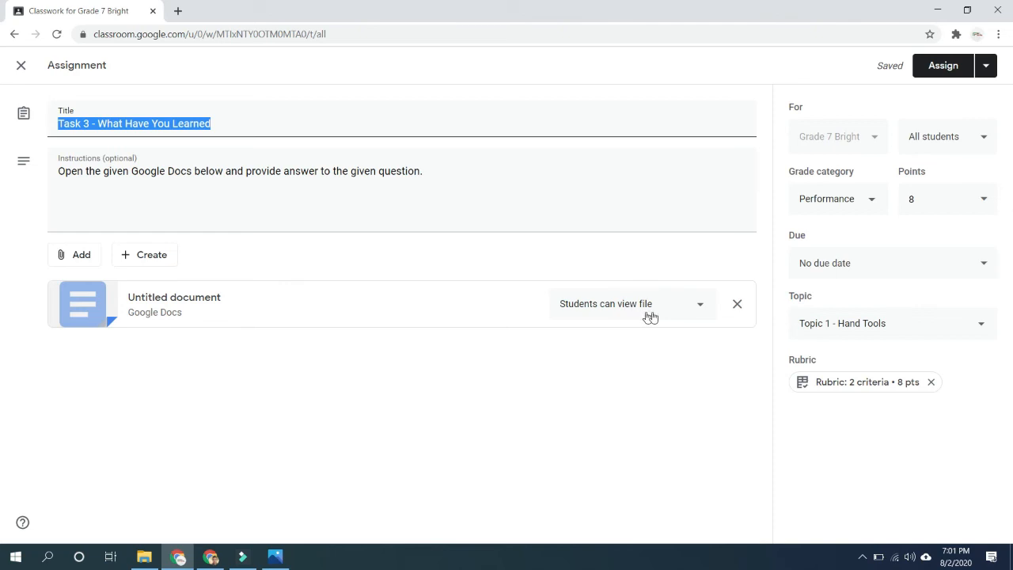
click(702, 309)
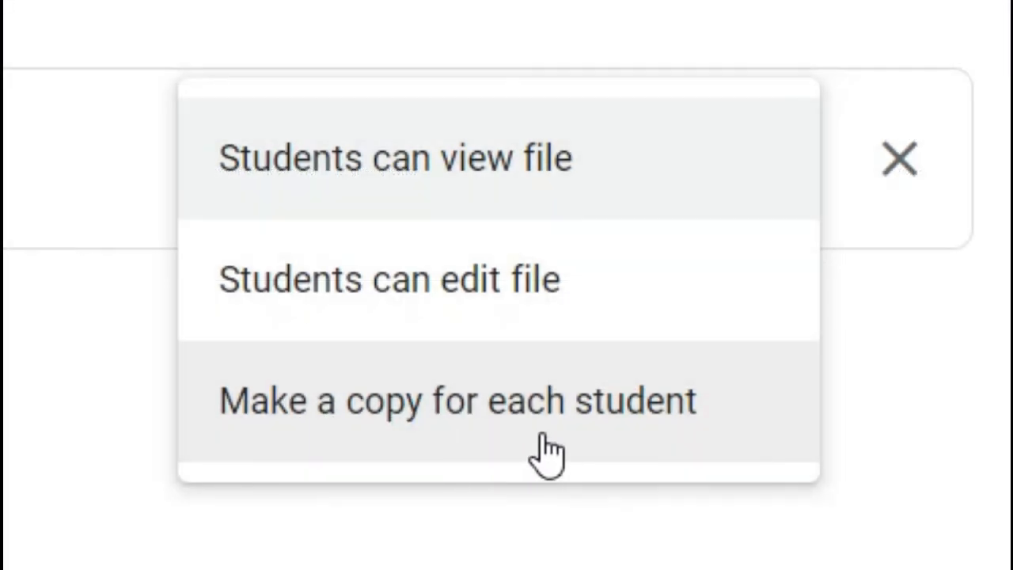
click(567, 437)
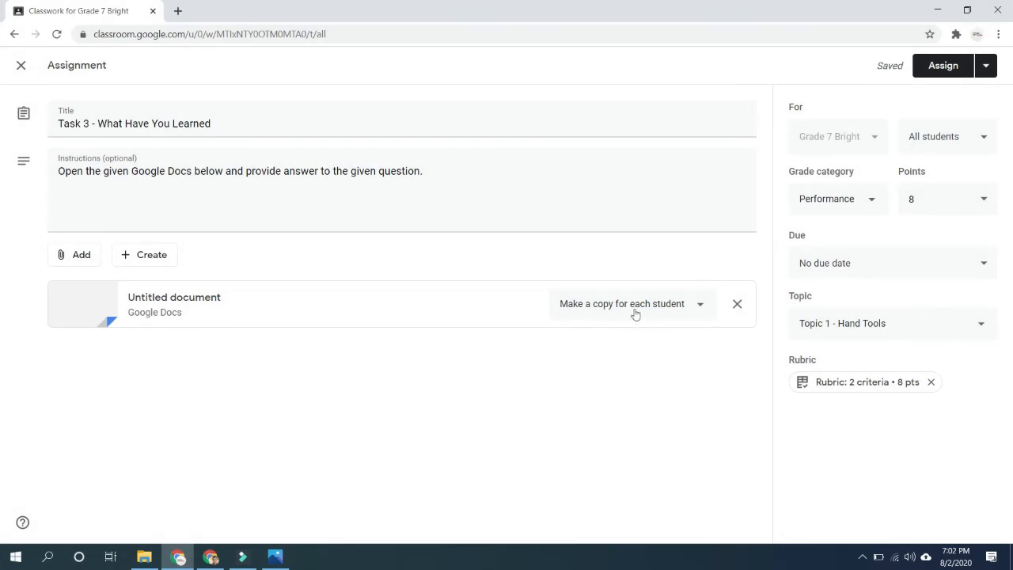
- Review the assignment's publishing options, students, points and topic, keep Topic 1 - Hand Tools, and close the form with the assignment left as a draft
drag(876, 68, 891, 68)
click(877, 67)
click(986, 66)
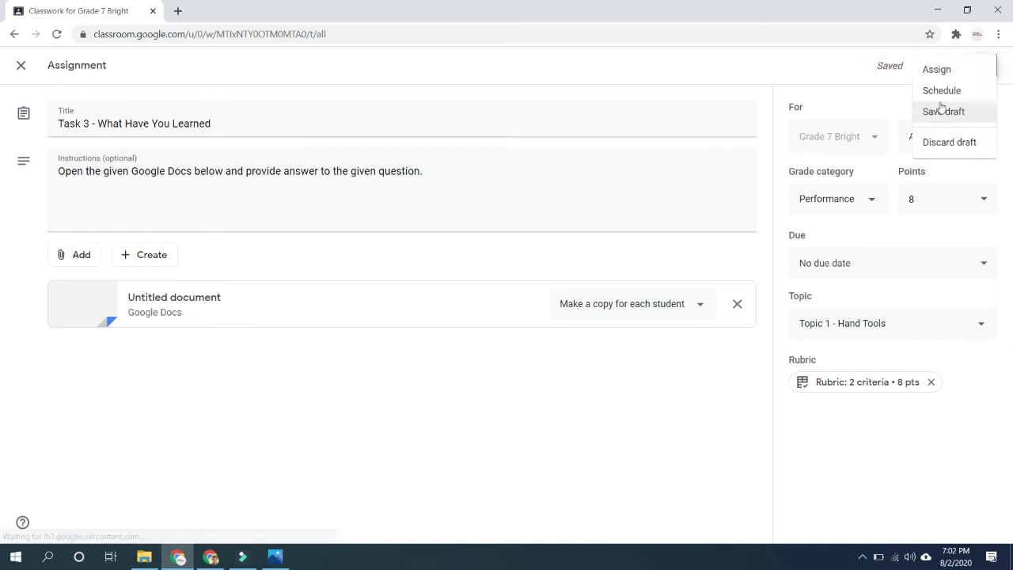
click(852, 72)
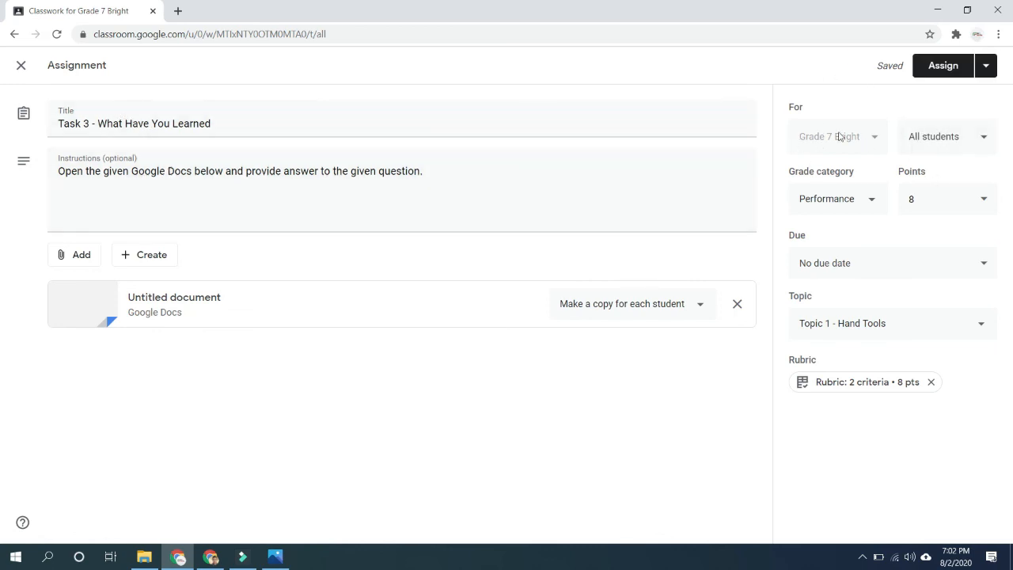
click(943, 141)
click(861, 115)
drag(913, 173, 882, 176)
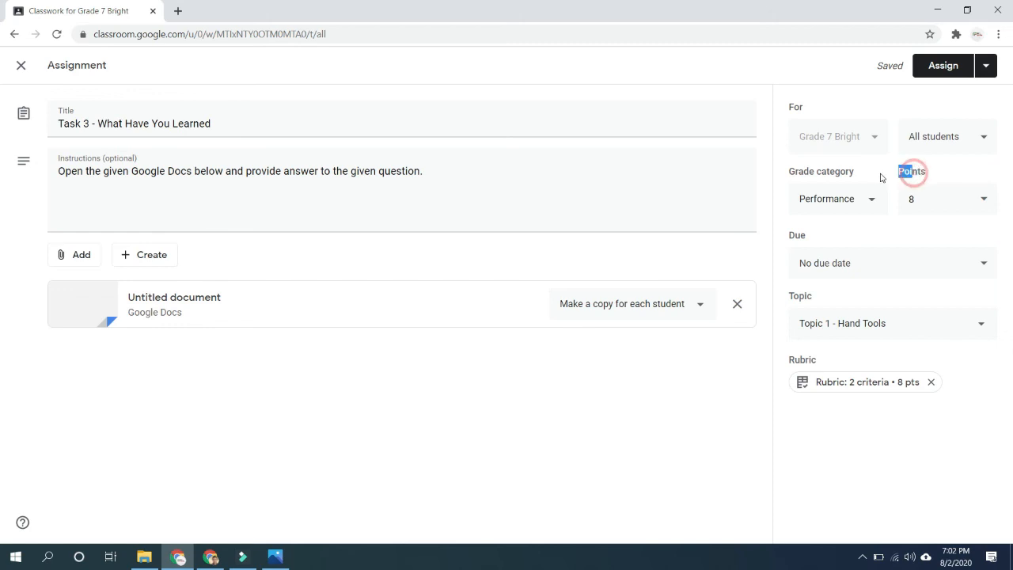
click(893, 325)
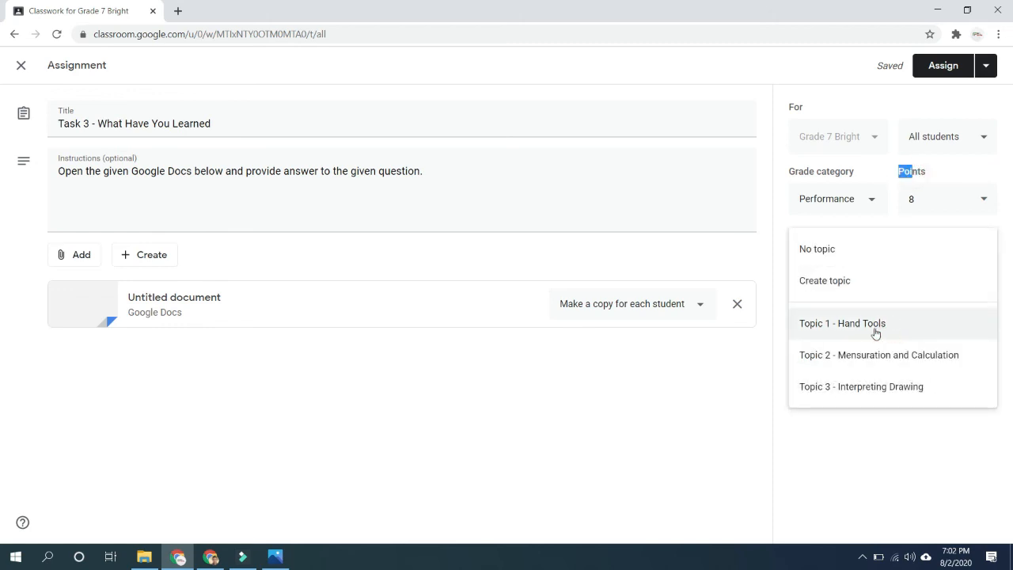
click(837, 329)
click(281, 467)
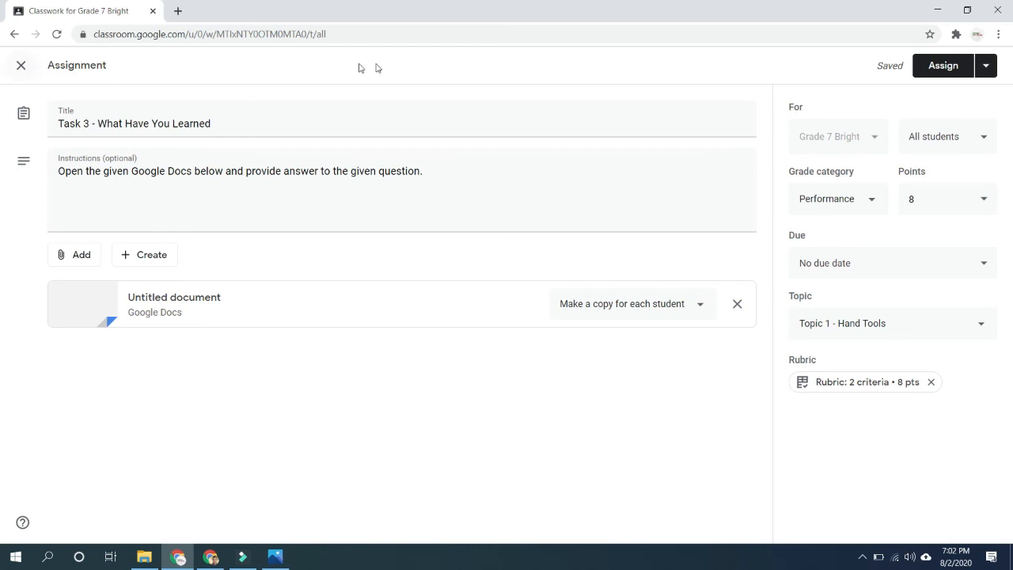
click(22, 69)
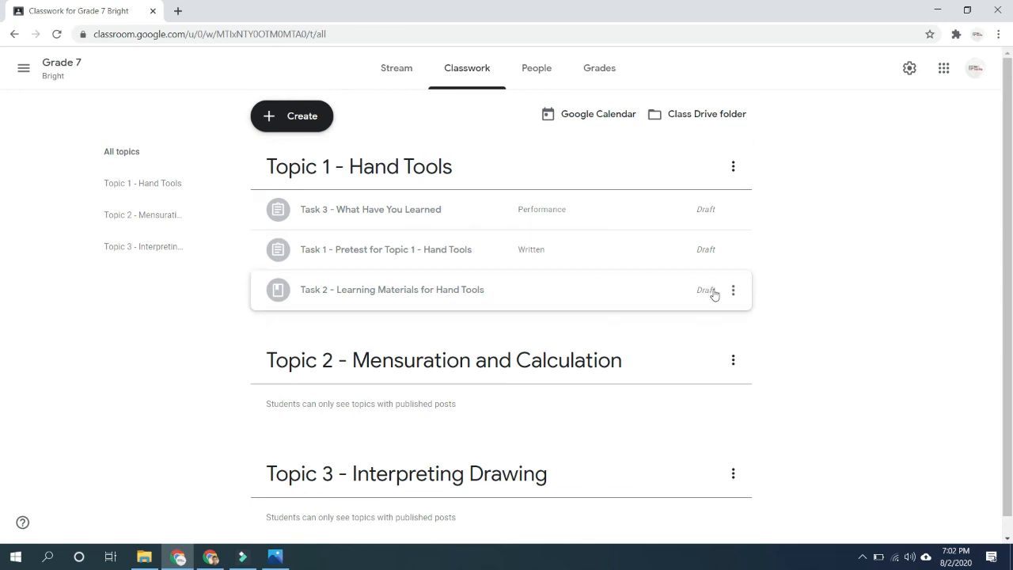
- Reopen the Task 3 draft for editing, check its contents and publishing options, and return to the class work list
click(734, 210)
click(698, 234)
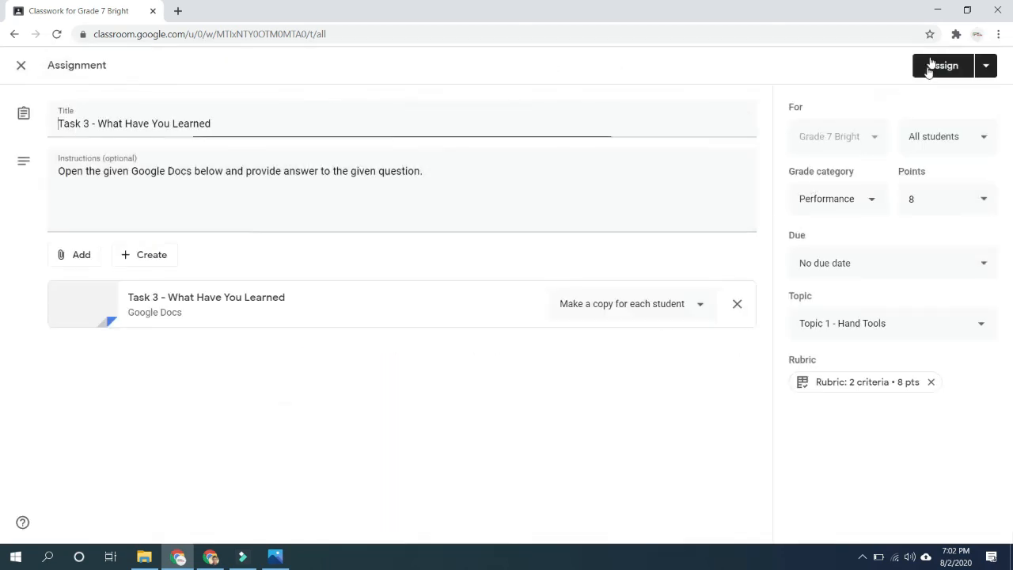
click(986, 66)
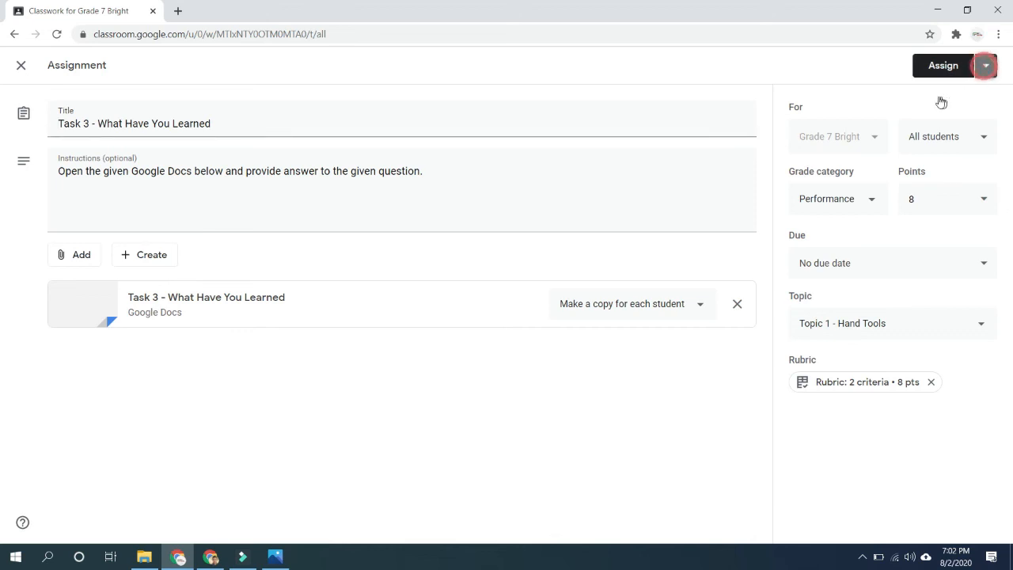
click(22, 71)
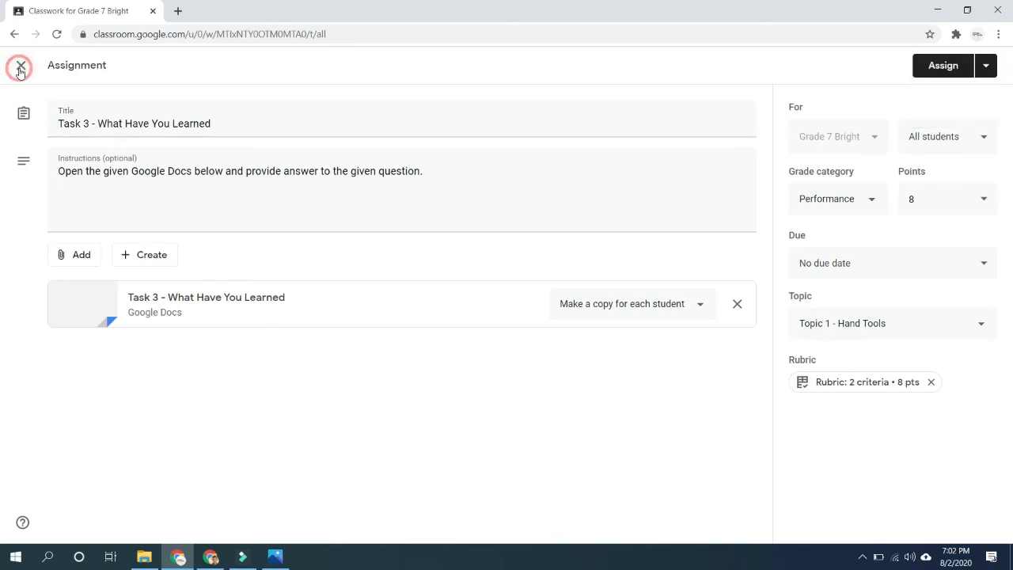
click(20, 71)
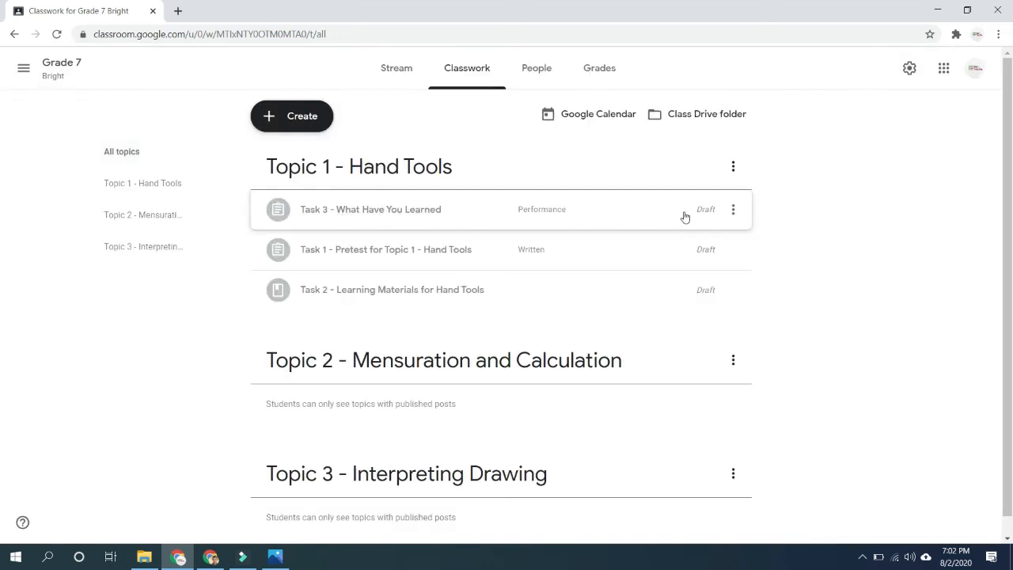
- Move Task 3 - What Have You Learned down below Task 1 and Task 2 under Topic 1 - Hand Tools
click(734, 211)
click(709, 312)
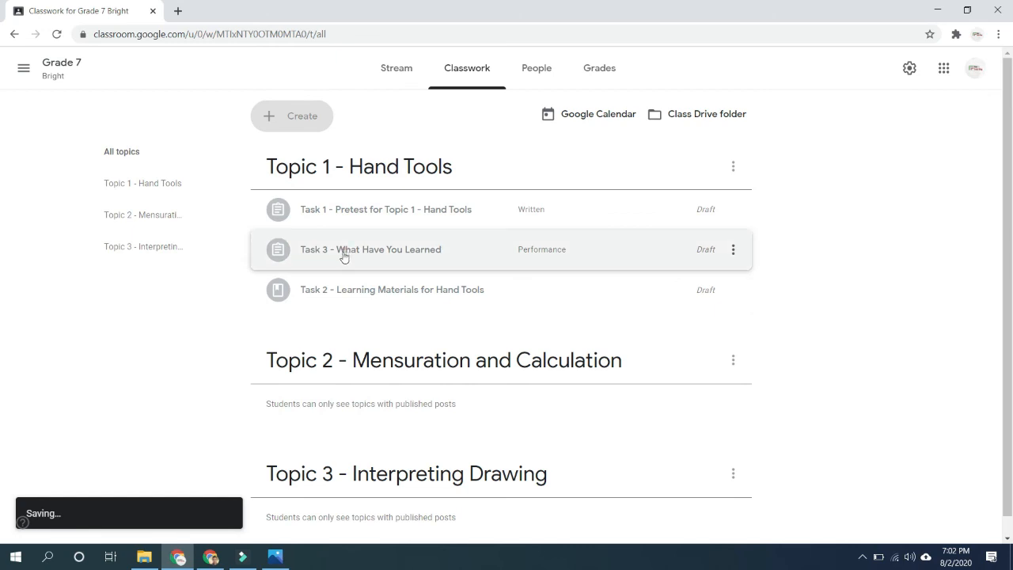
drag(278, 249, 368, 286)
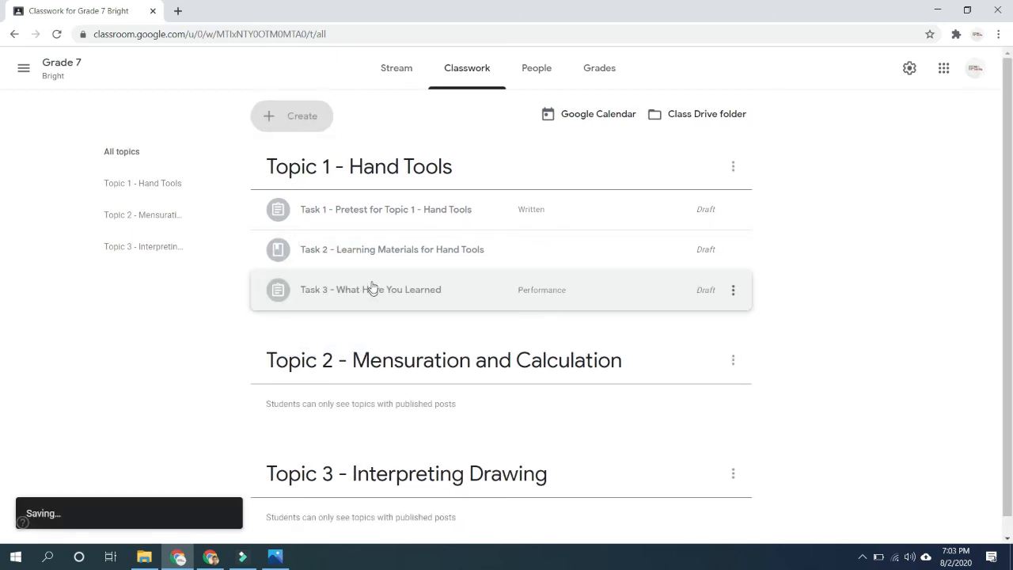